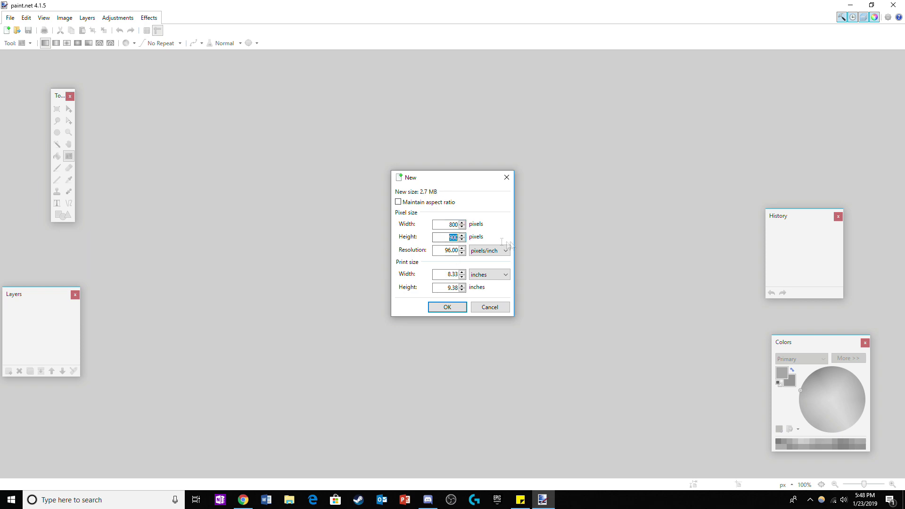
Create the 800×800 canvas and erase its white background to transparency
key(Return)
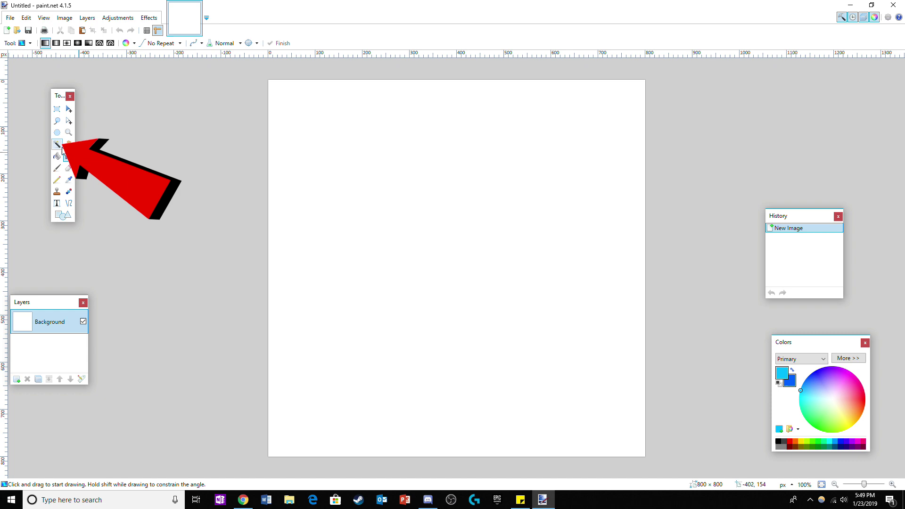
click(57, 144)
click(282, 180)
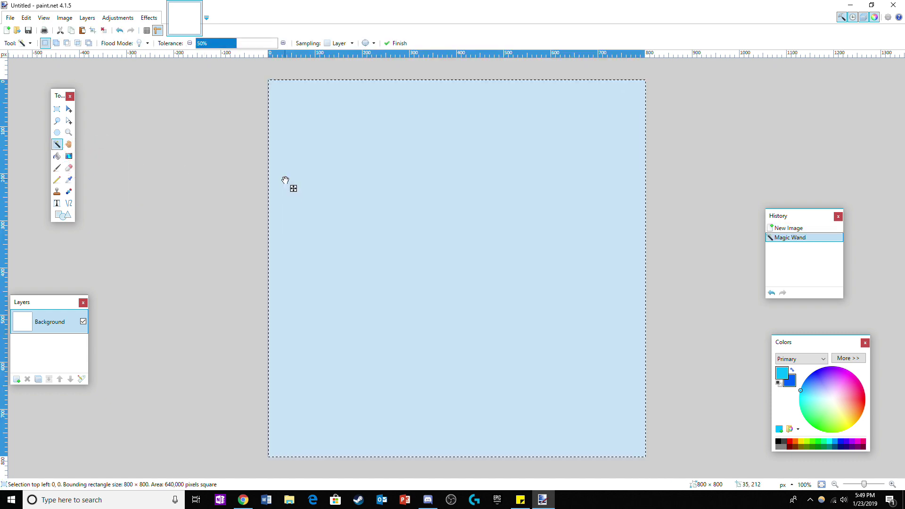
key(Delete)
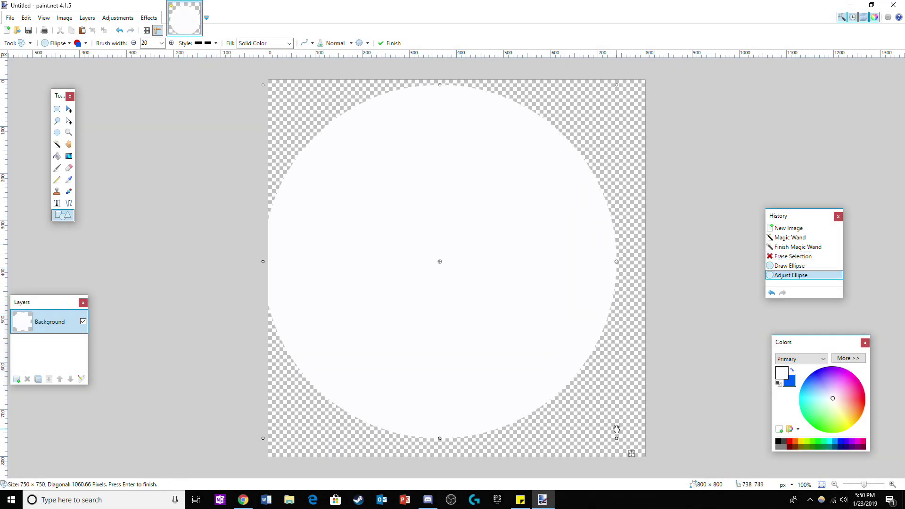
Enlarge the white circle slightly, commit it, and centre it with Object Align > Center Both
drag(617, 430, 656, 473)
key(Return)
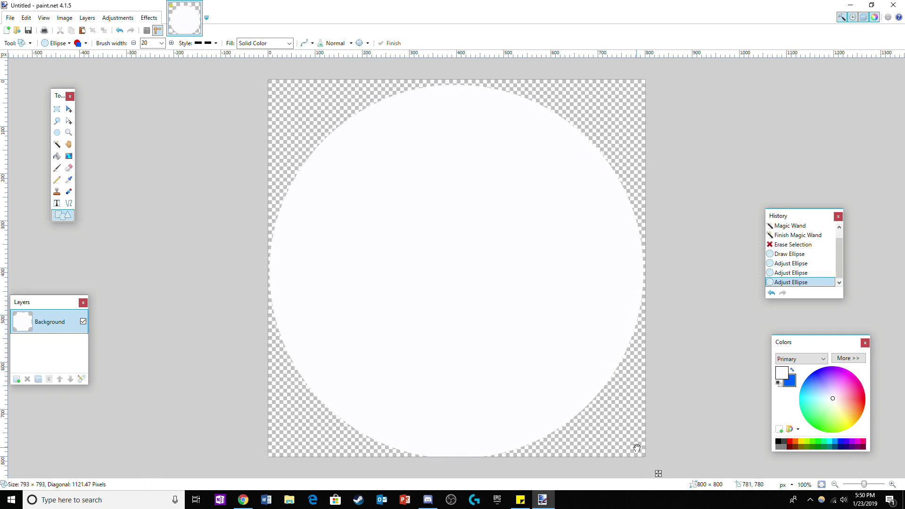
click(636, 447)
key(Return)
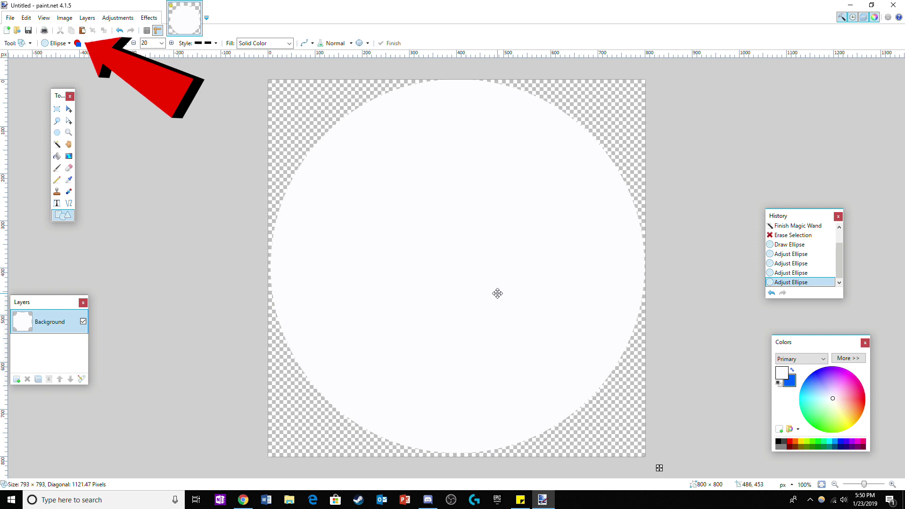
click(148, 17)
click(212, 30)
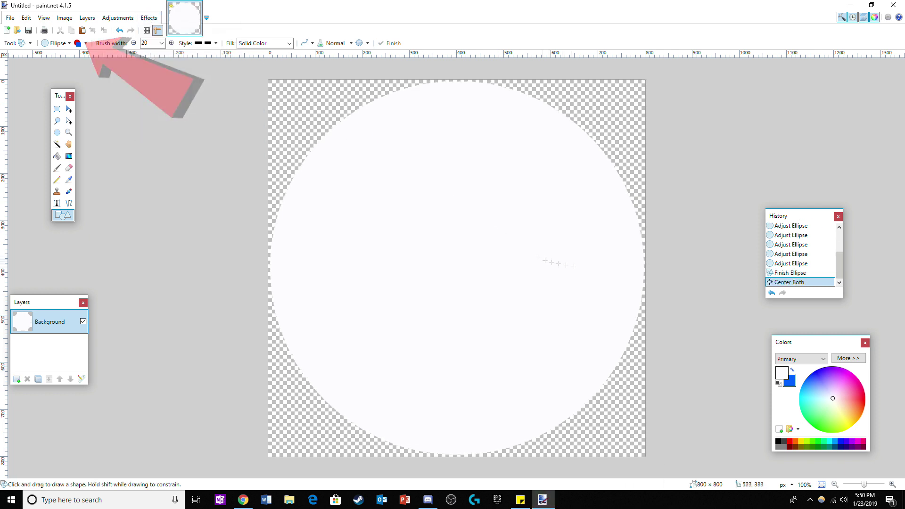
Select all and stretch the circle to touch the top and right canvas edges
key(ctrl+a)
click(69, 108)
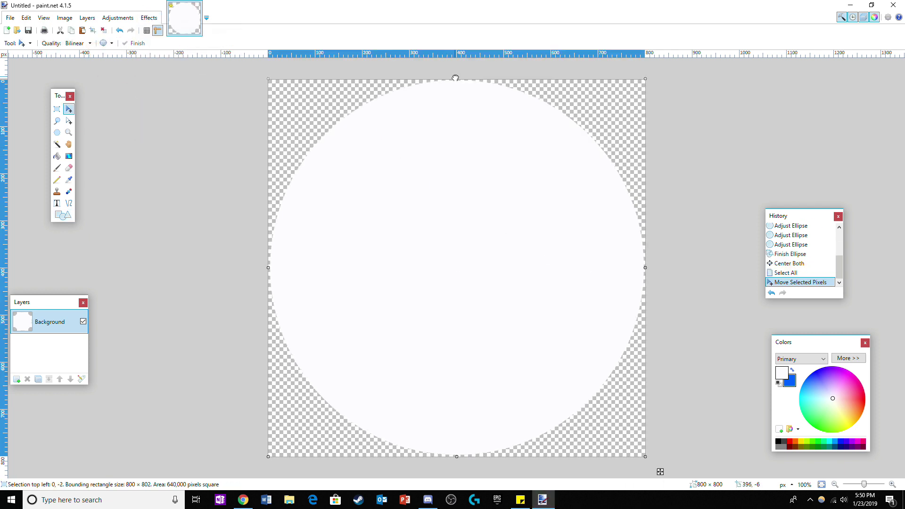
drag(455, 78, 455, 78)
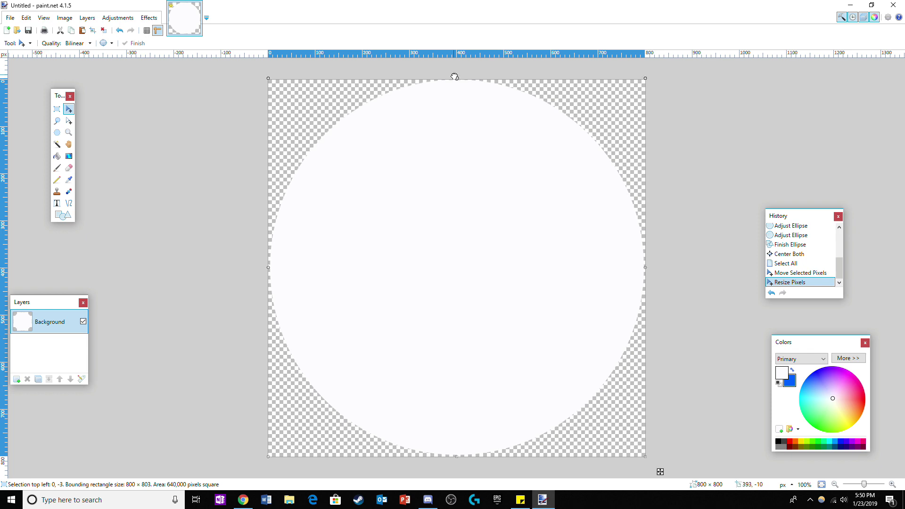
drag(453, 77, 453, 75)
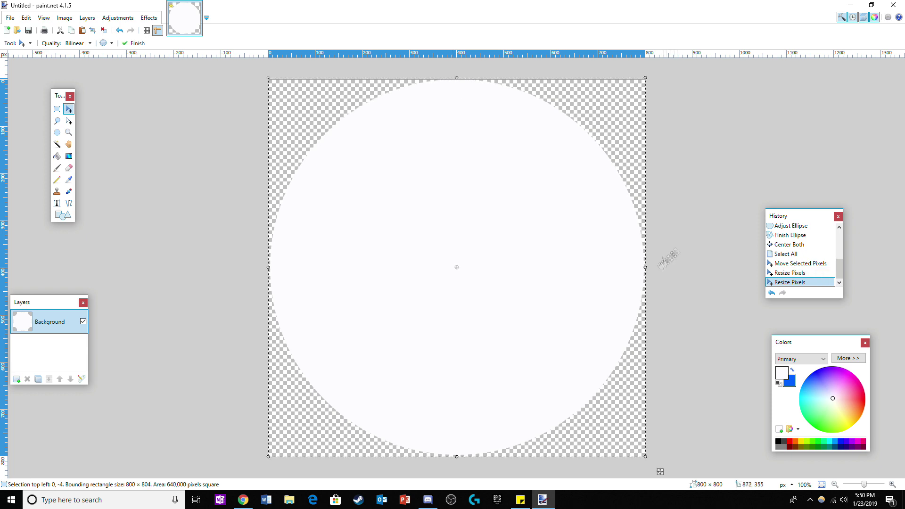
drag(646, 268, 648, 269)
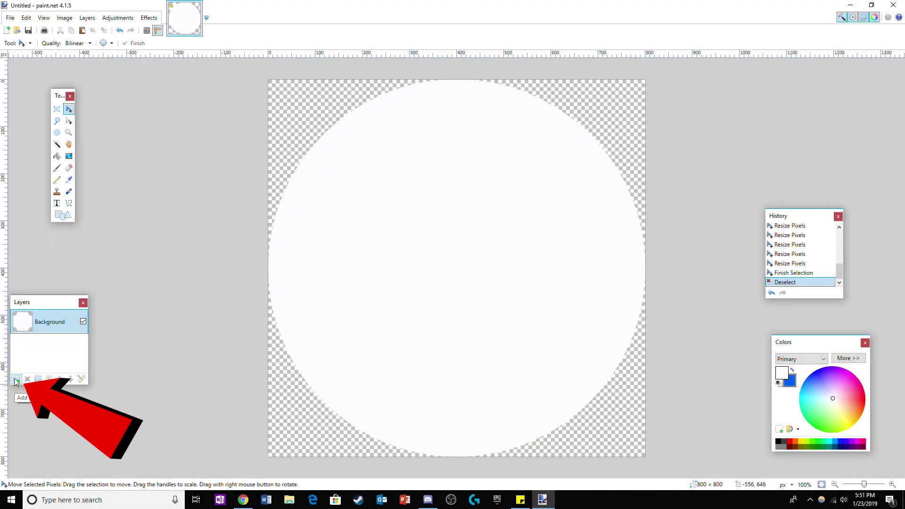
Add a new layer and draw a filled black circle on it
click(16, 382)
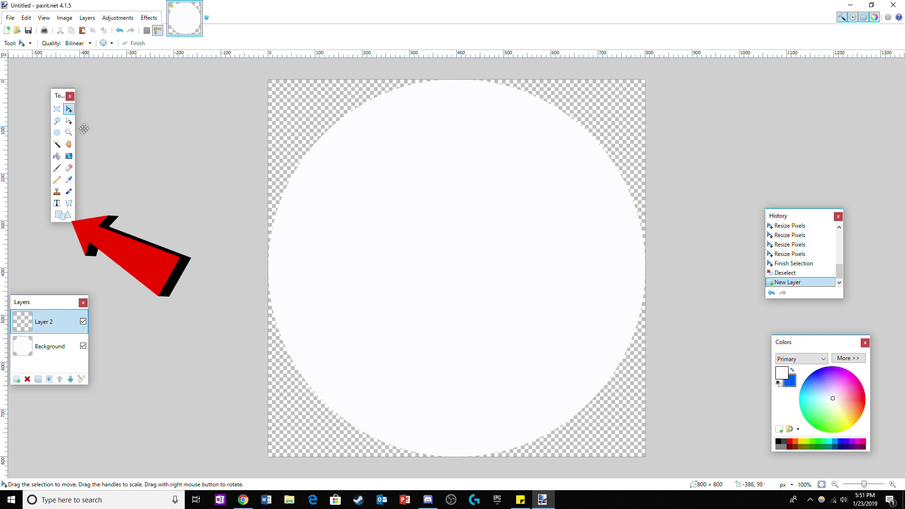
click(64, 216)
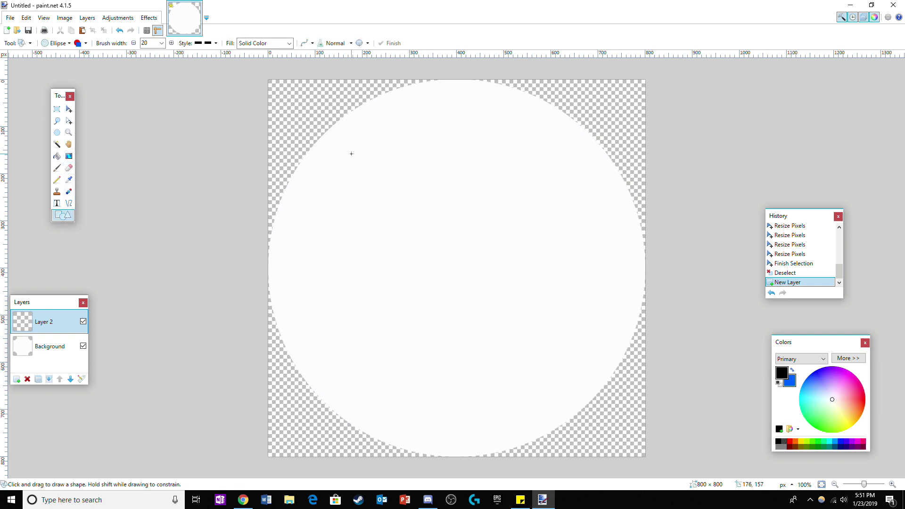
drag(352, 153, 640, 441)
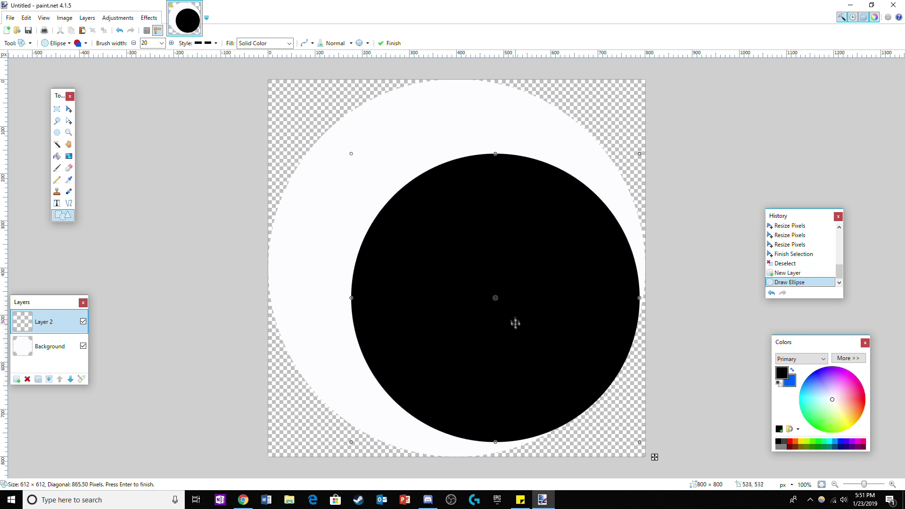
Enlarge and reposition the black circle to leave a thin white rim, then commit it
drag(515, 323, 459, 264)
drag(601, 409, 645, 454)
drag(473, 266, 453, 264)
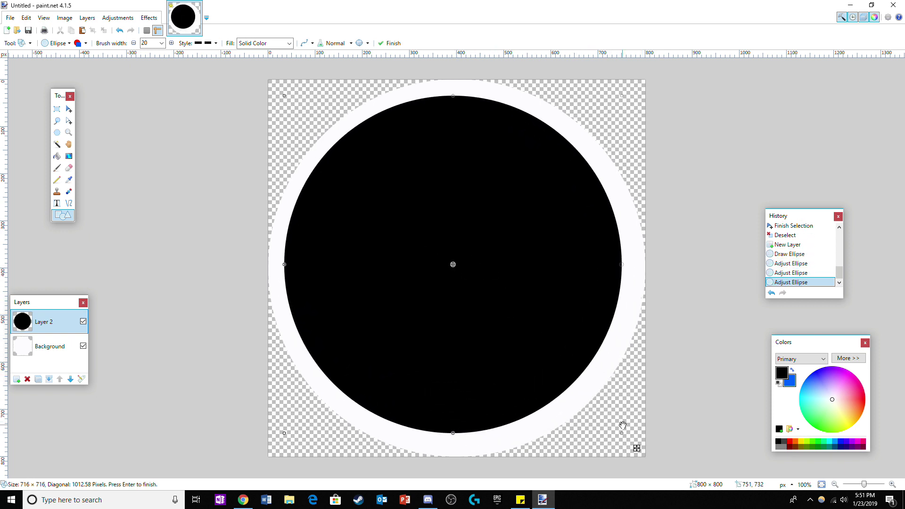
drag(636, 447, 645, 459)
drag(424, 289, 419, 285)
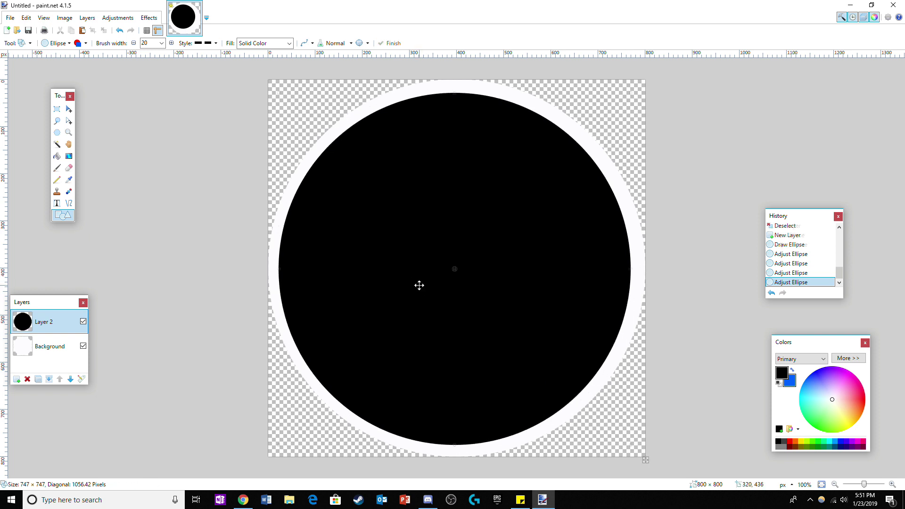
key(Return)
click(149, 18)
mouse_move(169, 101)
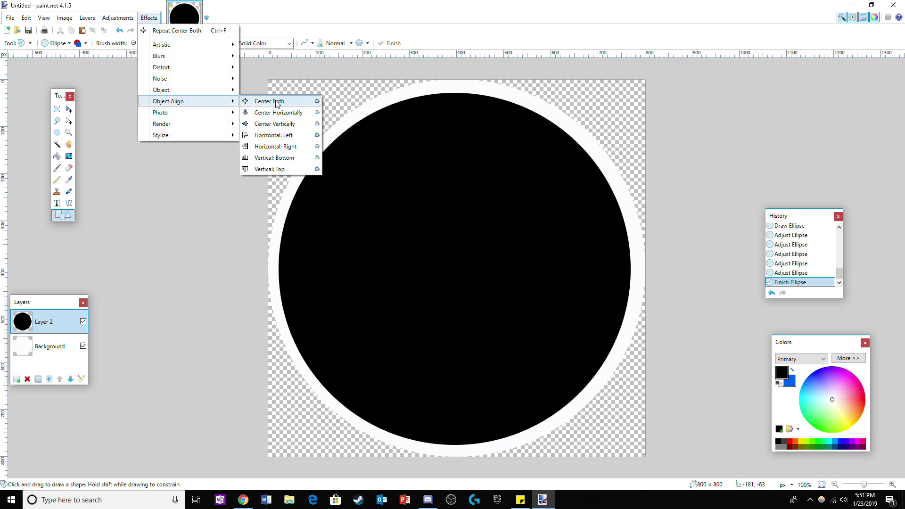
Centre the black circle, merge it down, and delete it to leave a white ring
click(270, 101)
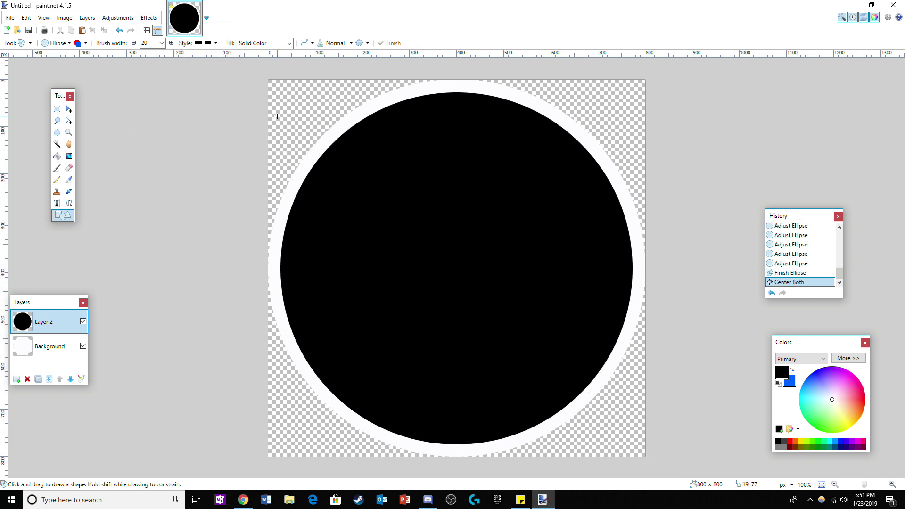
click(49, 379)
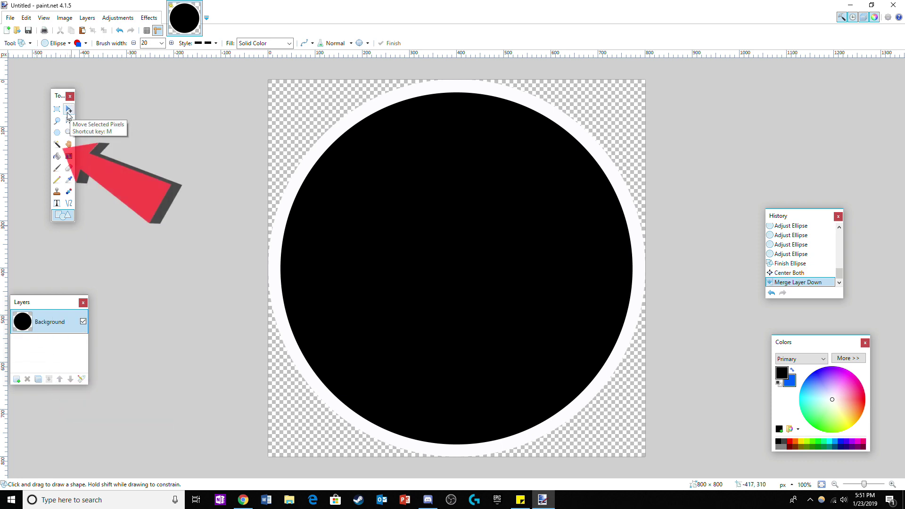
key(s)
click(384, 218)
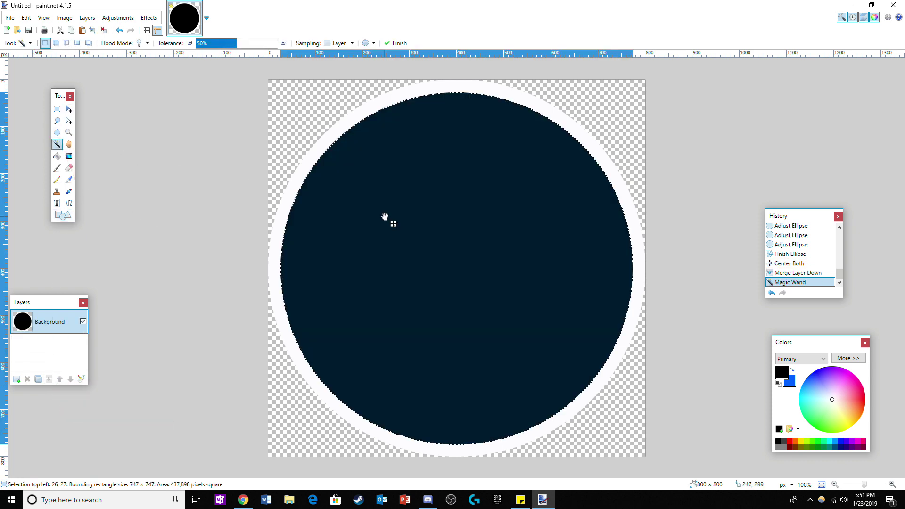
key(Delete)
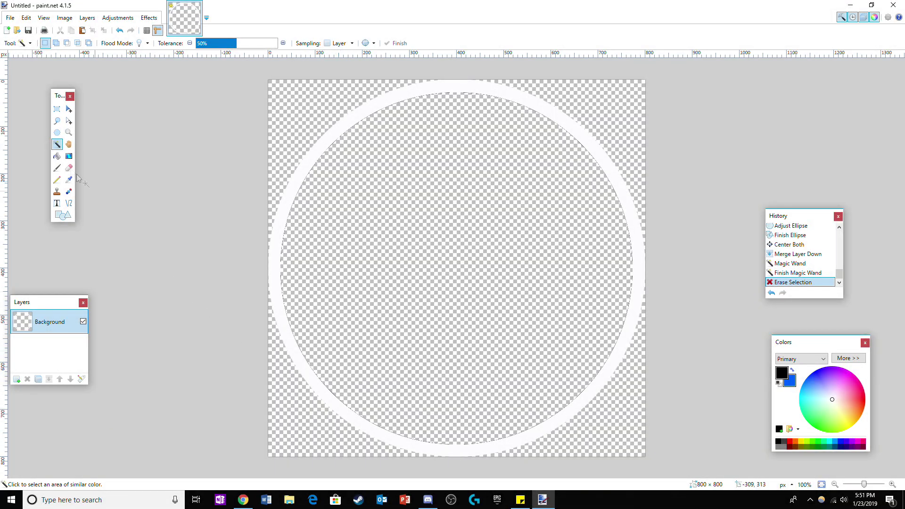
Fill the ring solid white with the Paint Bucket
click(57, 157)
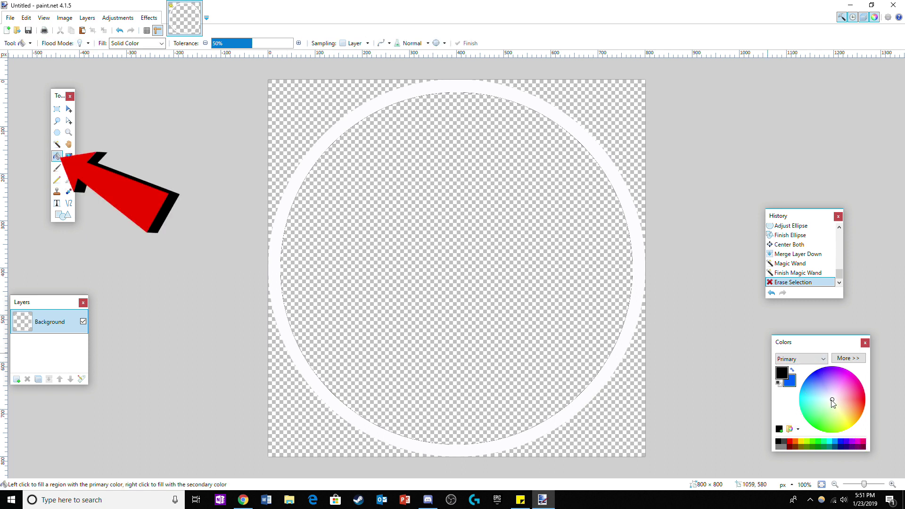
click(832, 401)
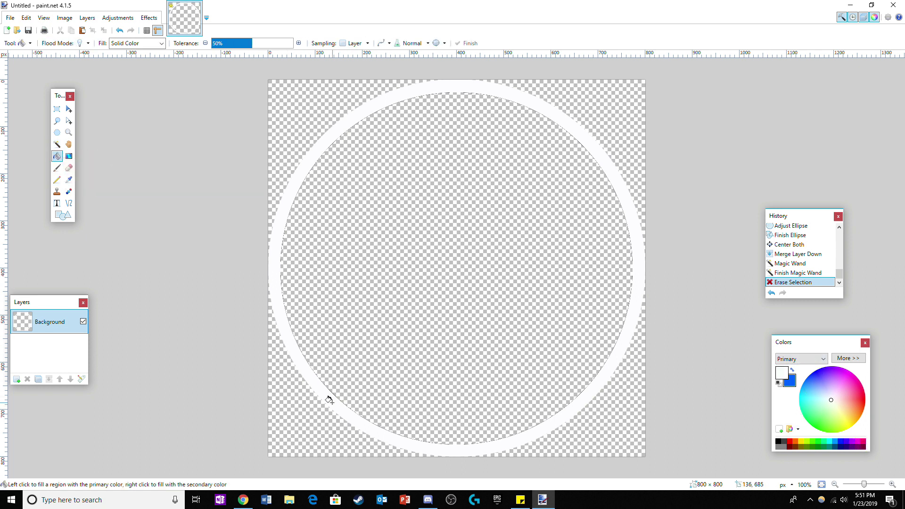
click(329, 399)
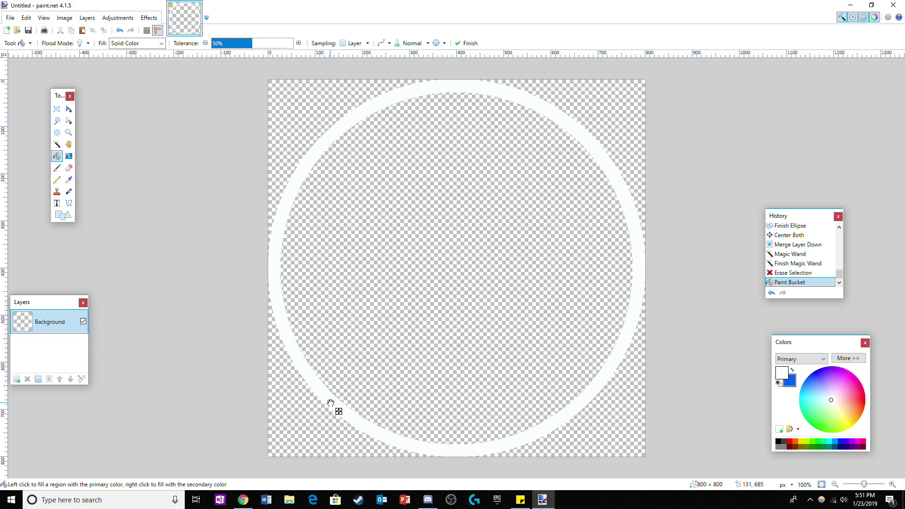
click(317, 392)
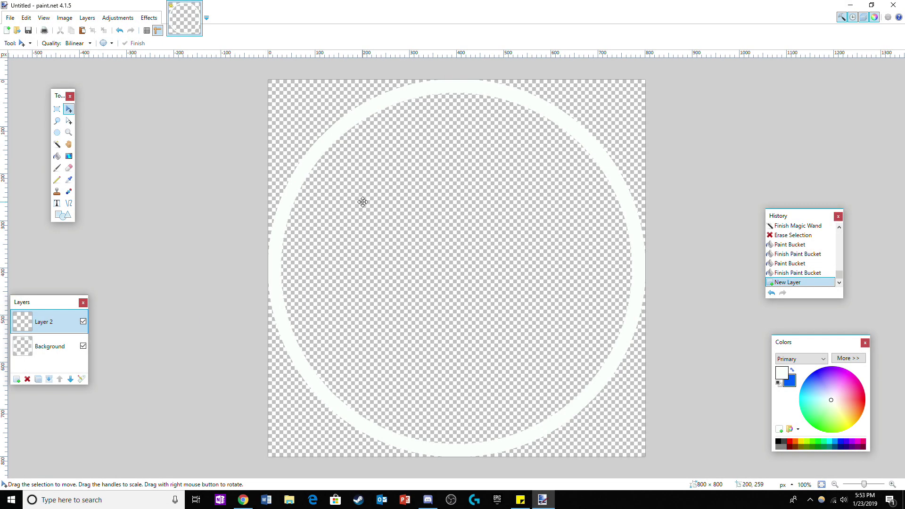
Paste the crumpled paper image, keeping canvas size, and move its layer below the ring
key(ctrl+v)
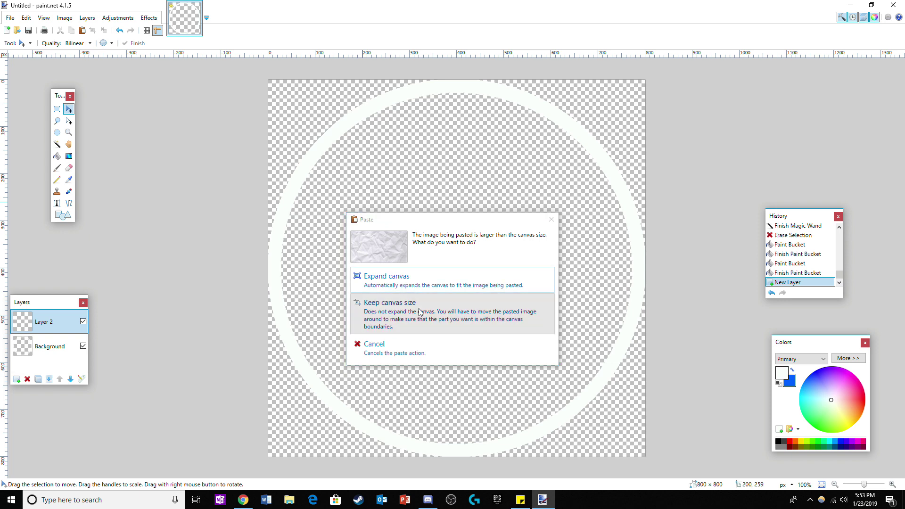
click(382, 305)
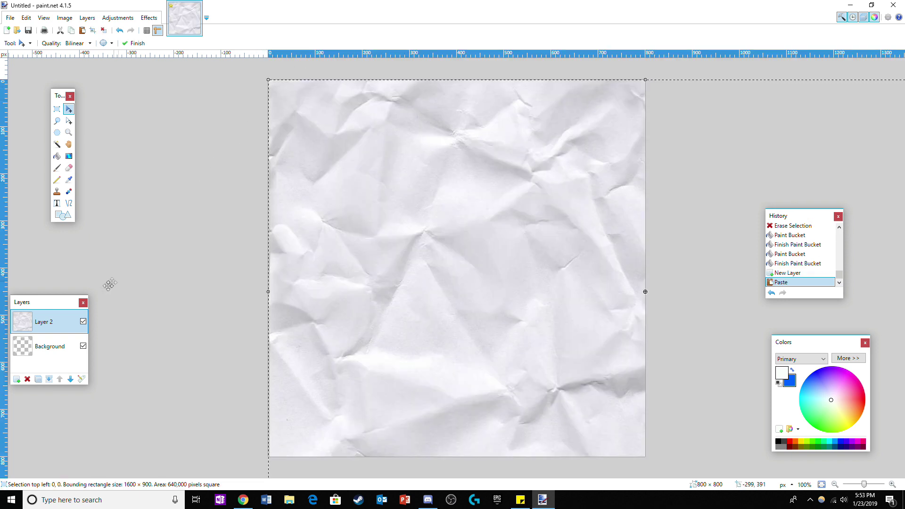
drag(56, 323, 53, 347)
key(ctrl+d)
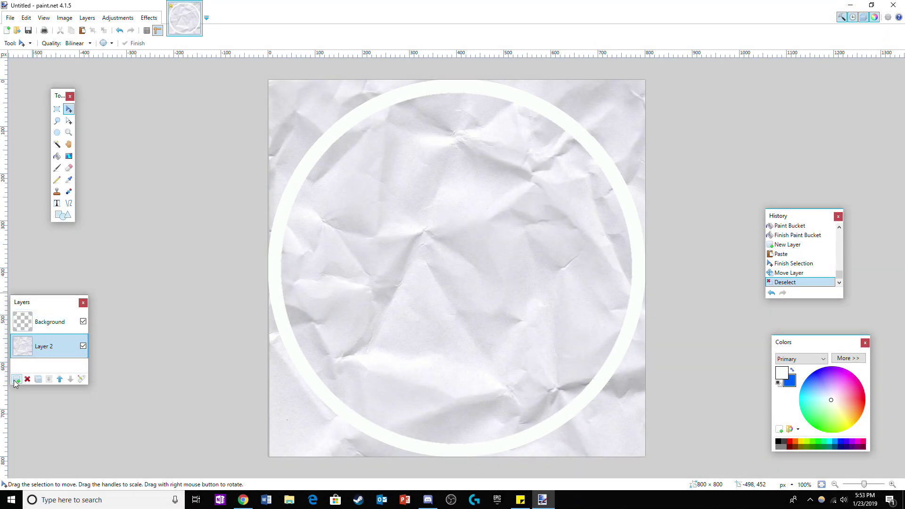
Add a new layer and fill it with a deep-to-light blue left-to-right gradient
click(16, 382)
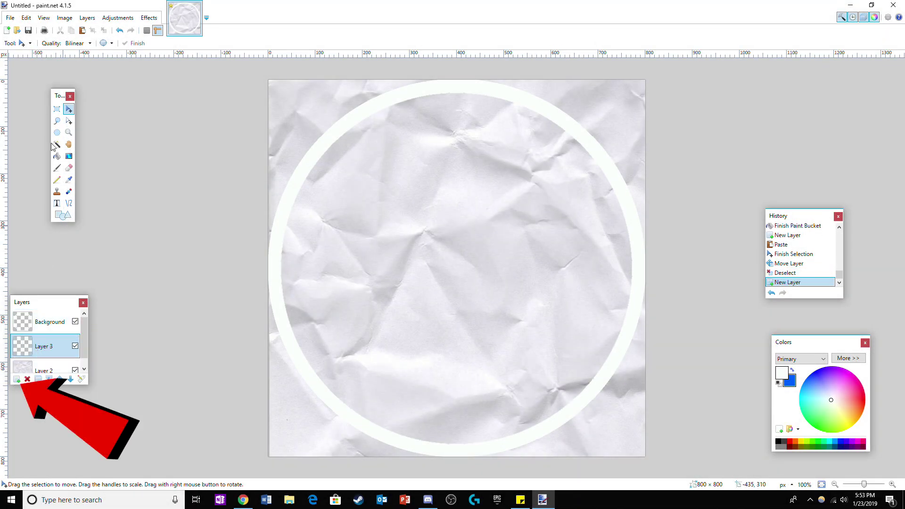
click(67, 157)
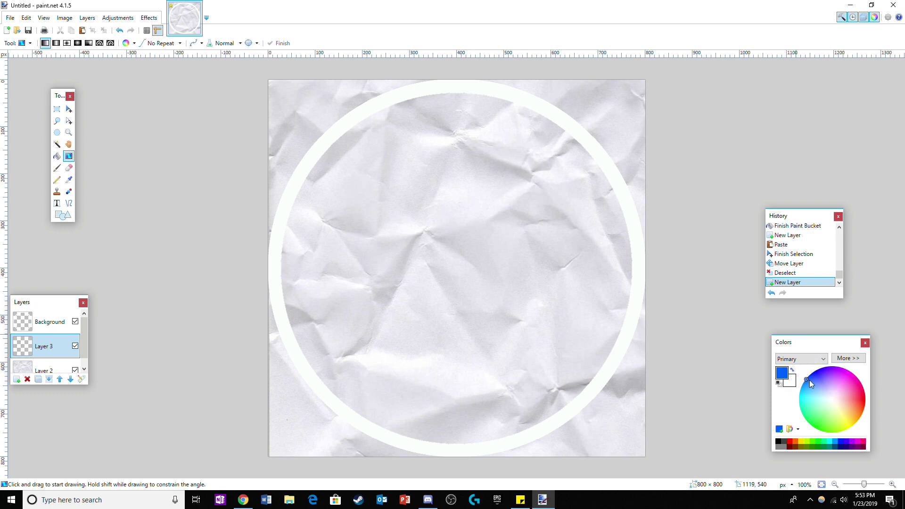
drag(807, 380, 803, 388)
drag(348, 283, 524, 286)
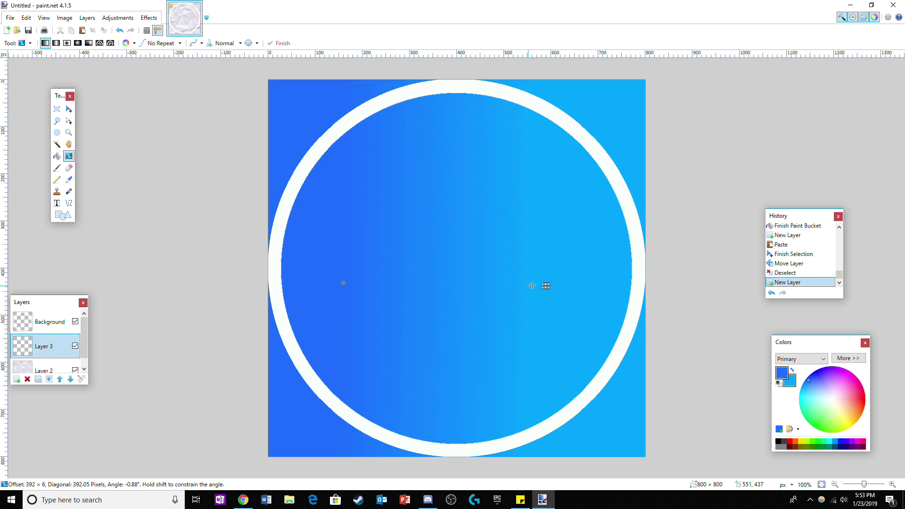
drag(600, 288, 615, 289)
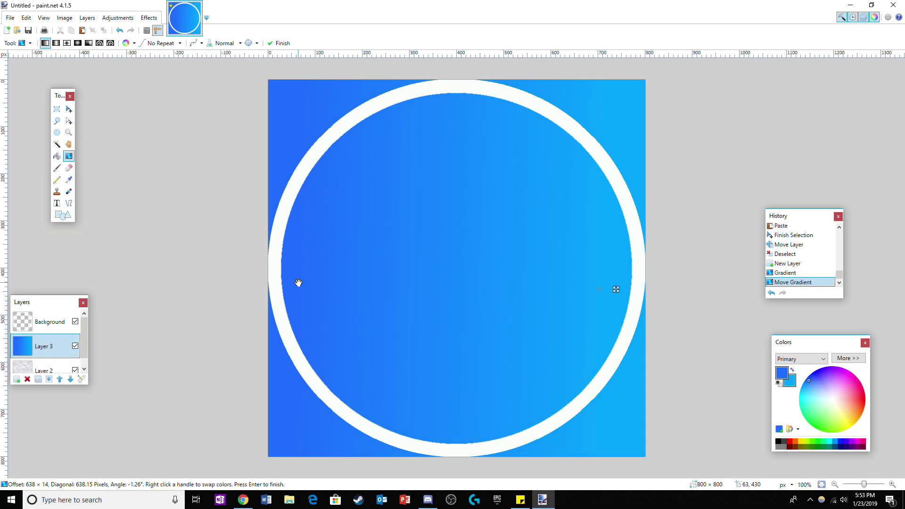
Commit the gradient and lower its layer opacity to 191
key(Return)
double_click(63, 341)
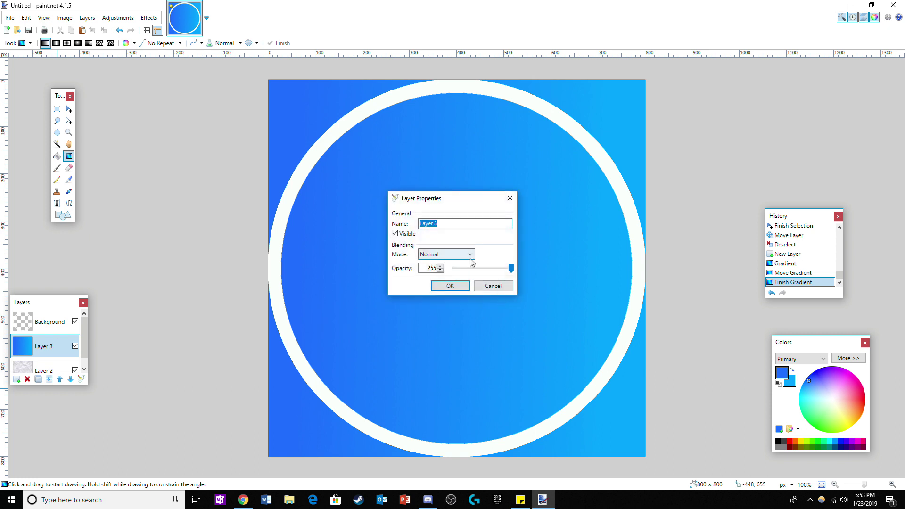
drag(507, 269, 496, 269)
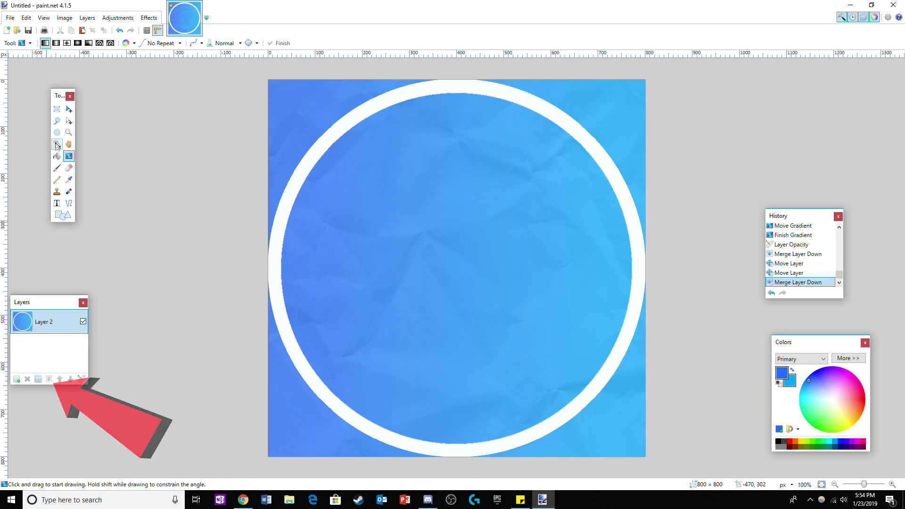
Erase the four corners outside the ring using the Magic Wand
click(57, 145)
click(286, 103)
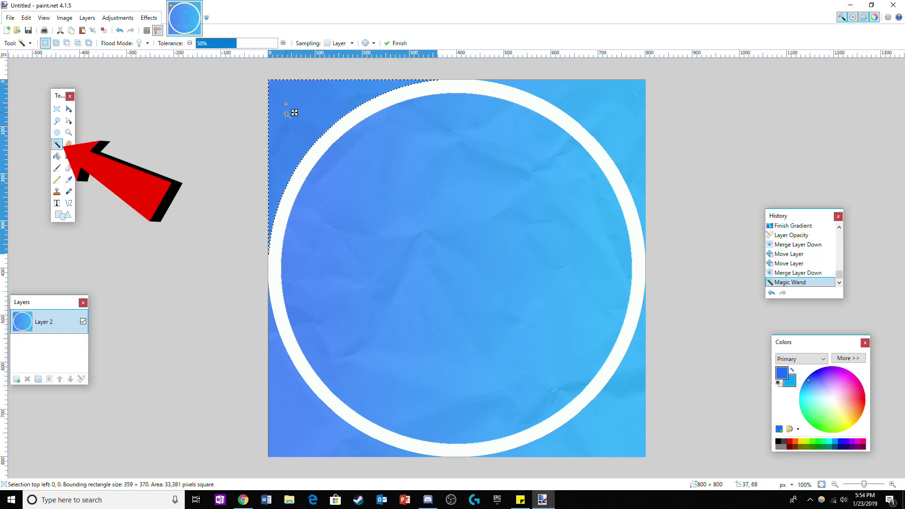
key(Delete)
click(613, 115)
key(Delete)
click(641, 407)
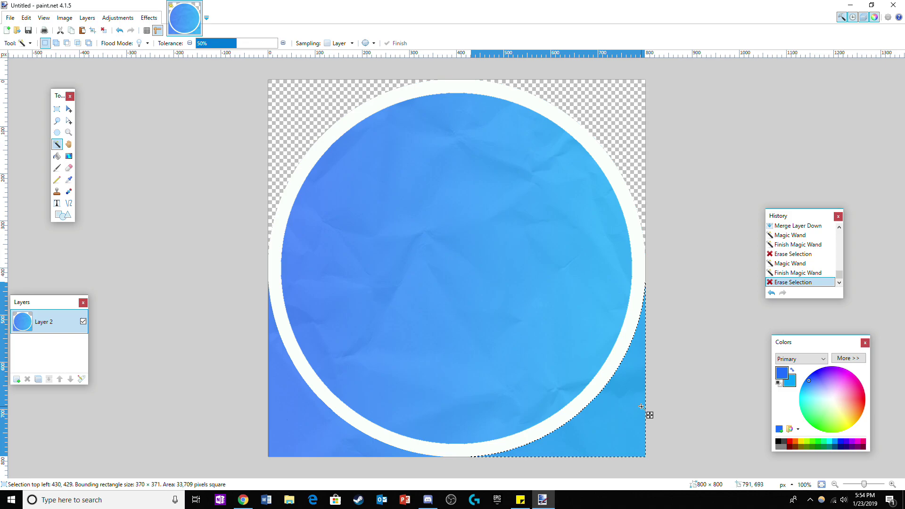
key(Delete)
click(310, 433)
key(Delete)
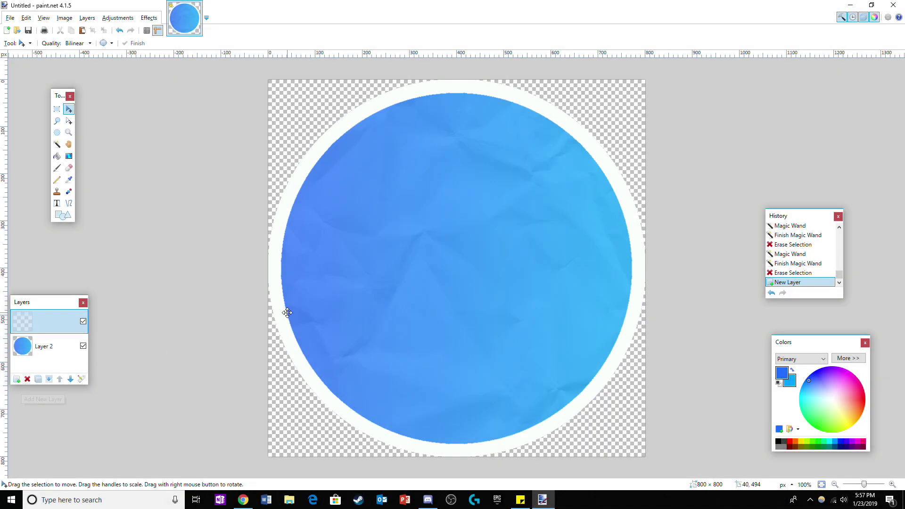
Paste the skier character, keeping canvas size, fit it inside the circle, and centre it horizontally
key(ctrl+v)
click(396, 322)
drag(268, 79, 330, 162)
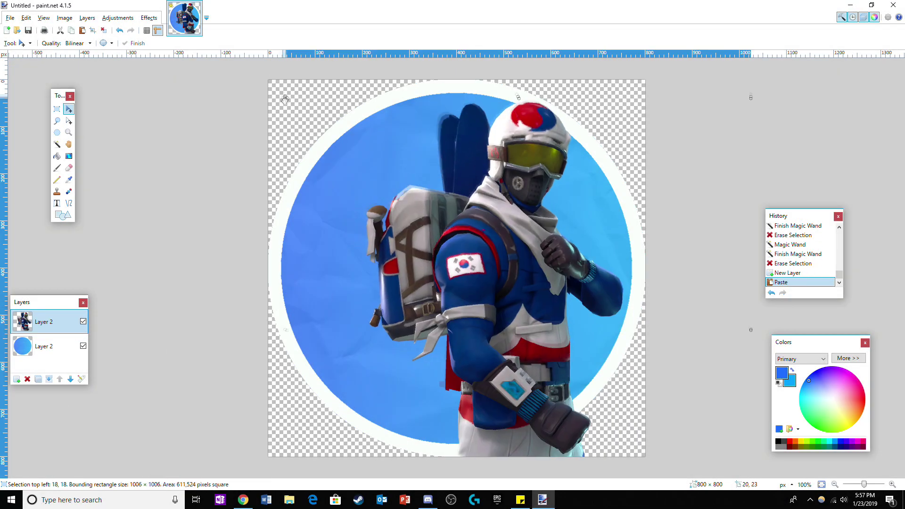
mouse_move(396, 269)
mouse_down()
mouse_move(465, 278)
mouse_move(404, 257)
mouse_up()
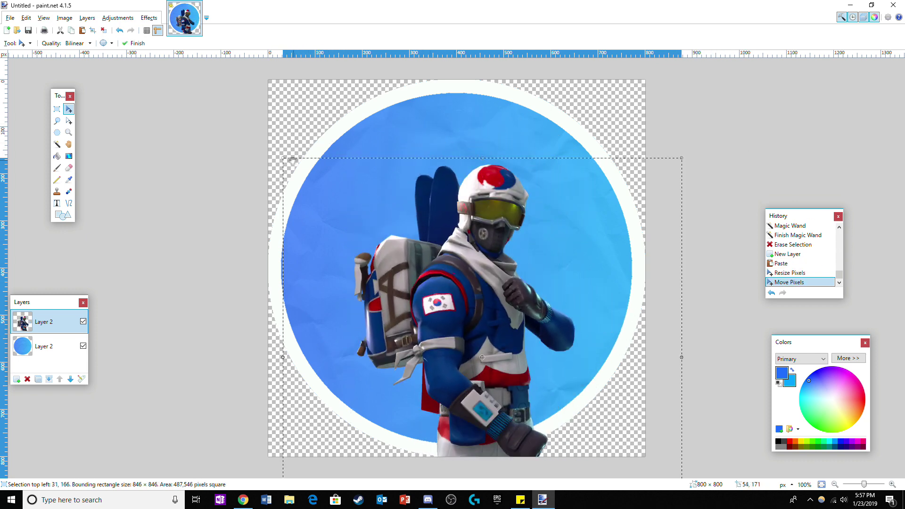
drag(282, 158, 247, 117)
drag(358, 205, 360, 184)
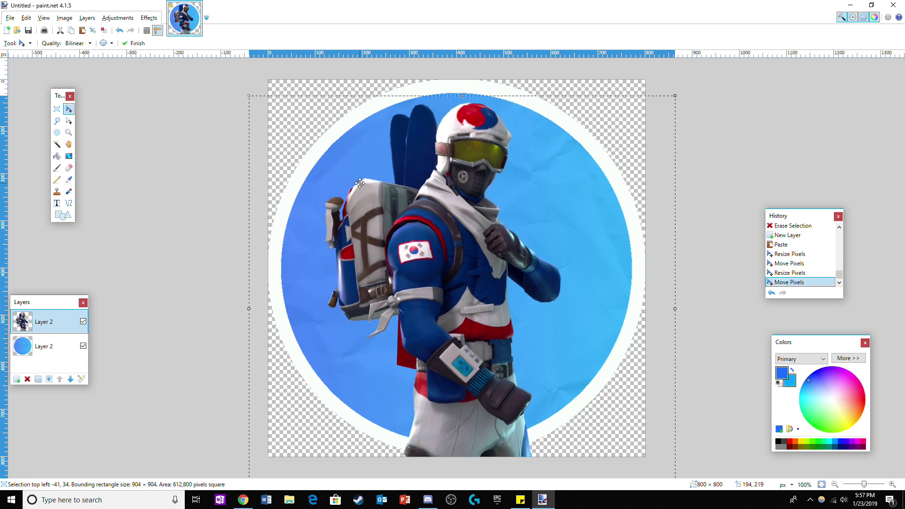
key(ctrl+d)
click(155, 19)
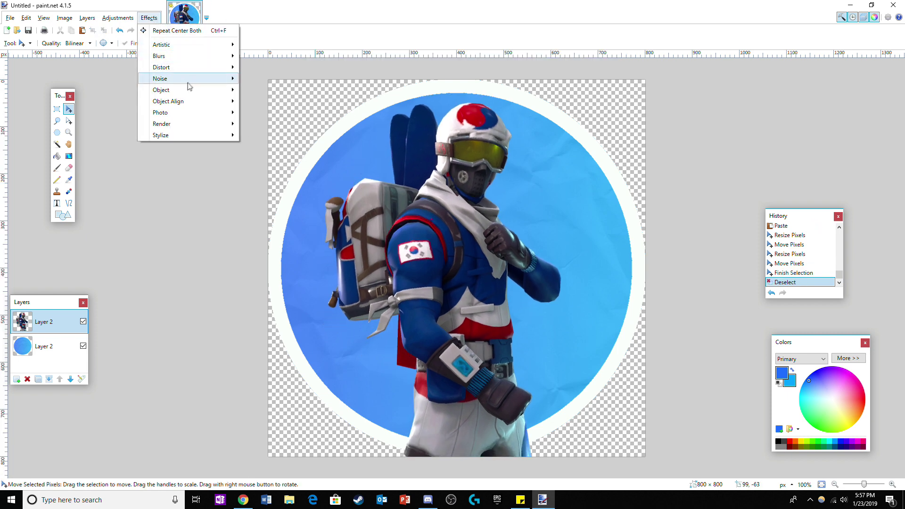
mouse_move(168, 101)
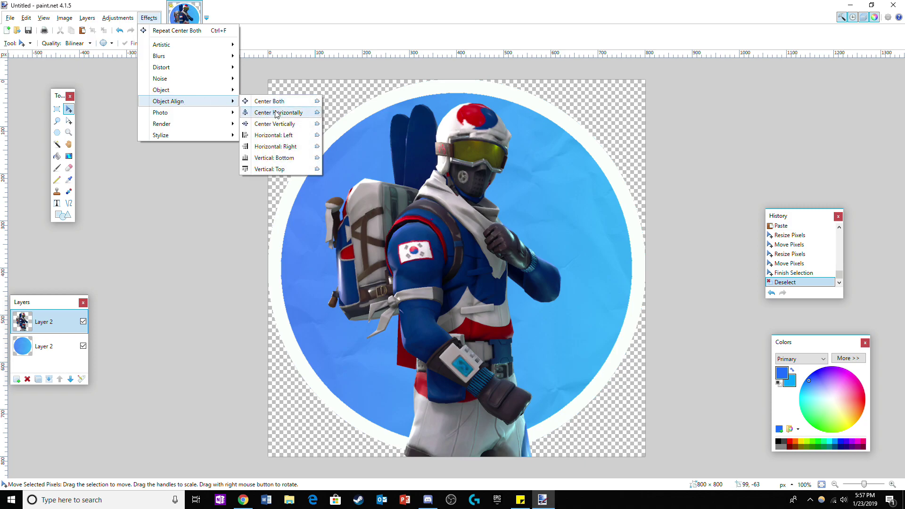
click(281, 113)
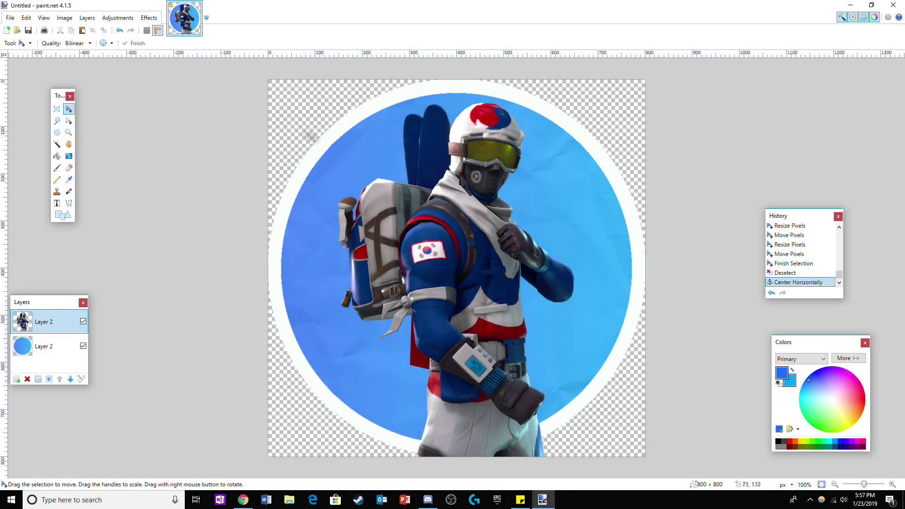
Draw a filled black circle on a new layer and centre it with Center Both
click(19, 380)
click(62, 215)
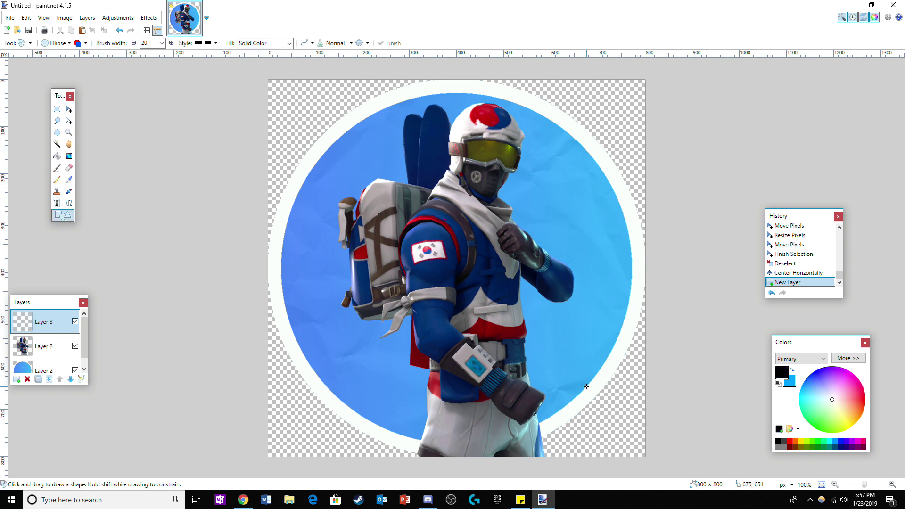
drag(587, 386, 304, 106)
drag(425, 212, 463, 272)
key(Return)
click(148, 17)
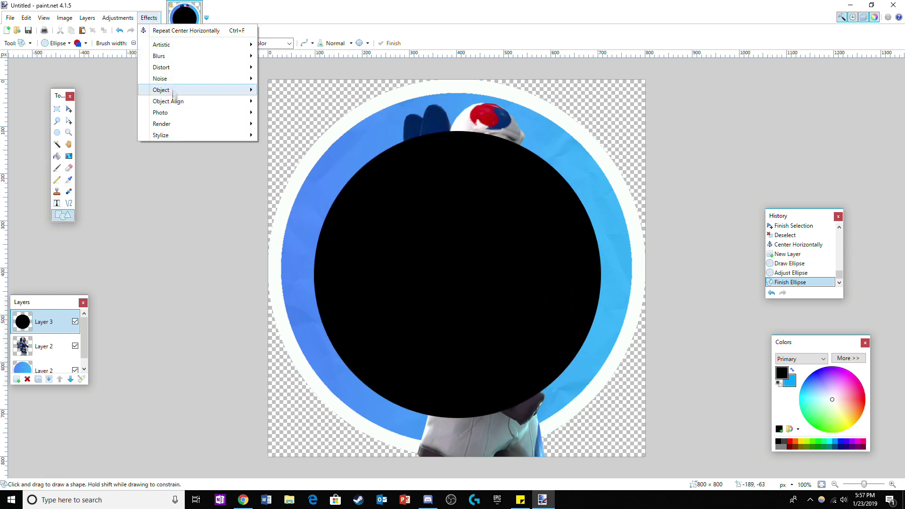
click(284, 101)
Select all and resize the black disc to fill the inside of the ring
key(ctrl+a)
drag(454, 98, 453, 45)
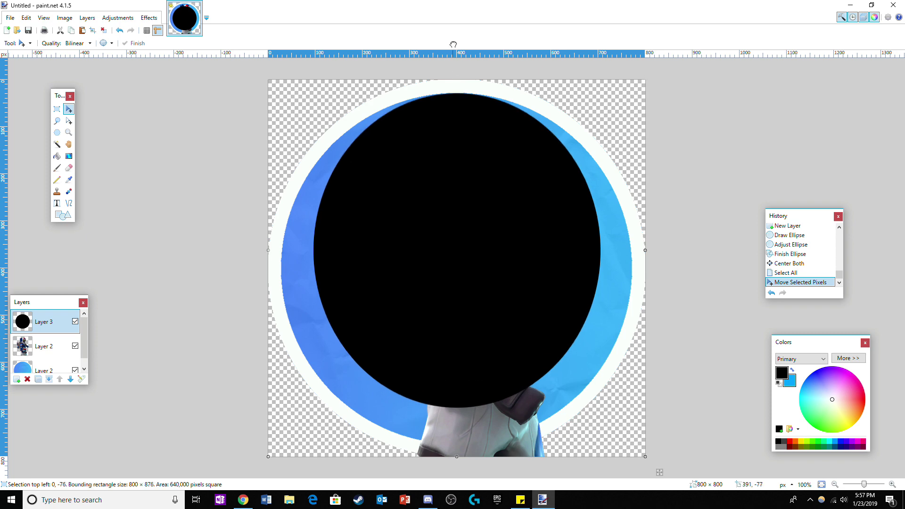
drag(645, 249, 630, 249)
drag(456, 456, 456, 495)
drag(268, 270, 263, 270)
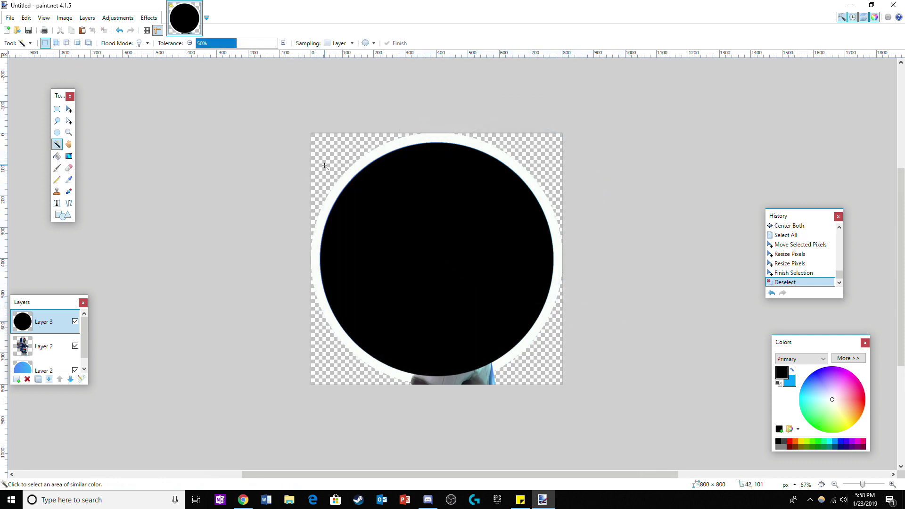
Erase the character's overflow outside the disc with a larger eraser, then delete the disc layer
click(324, 162)
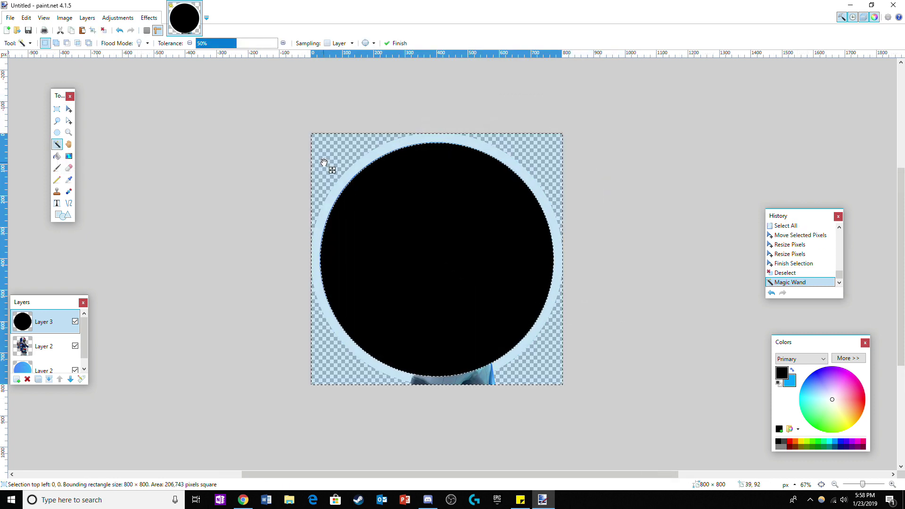
click(44, 346)
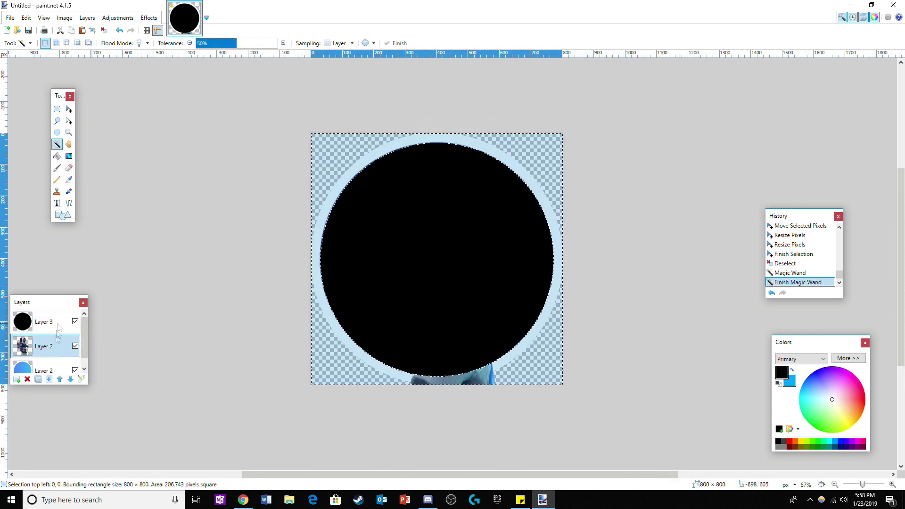
click(69, 167)
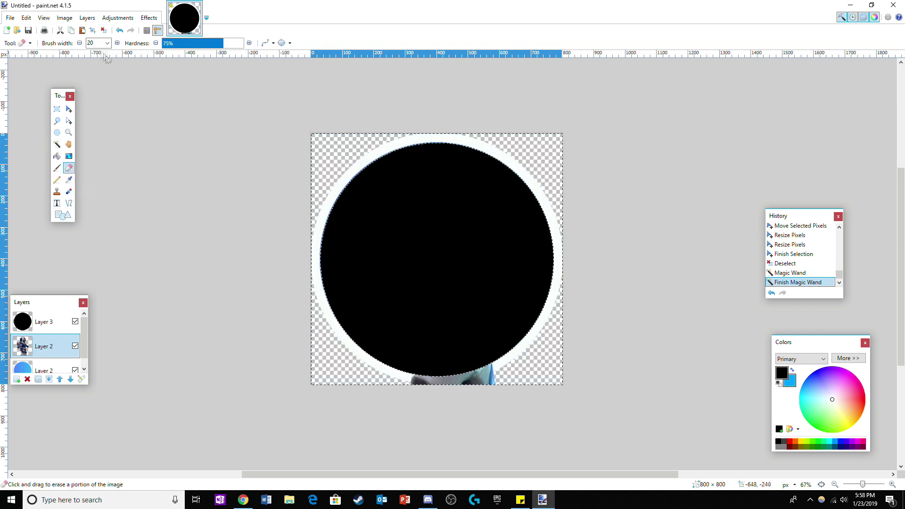
click(93, 43)
text(100)
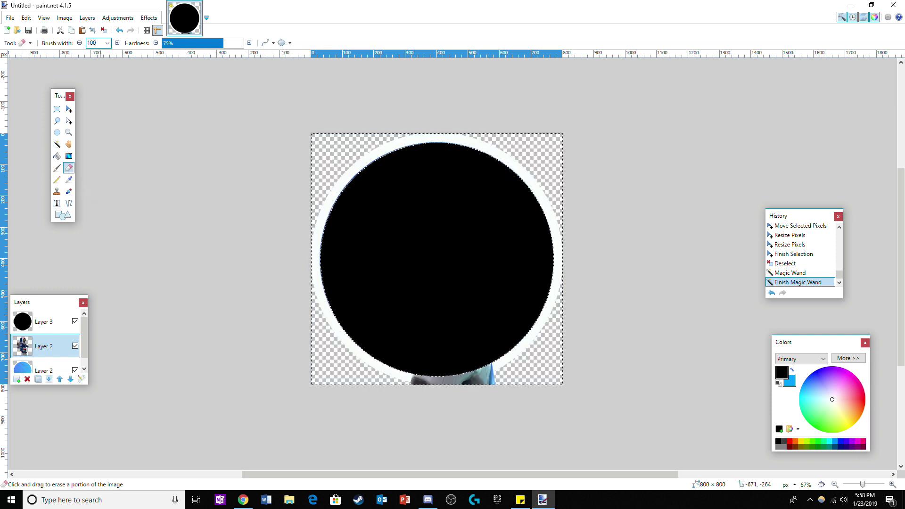
drag(385, 366, 495, 376)
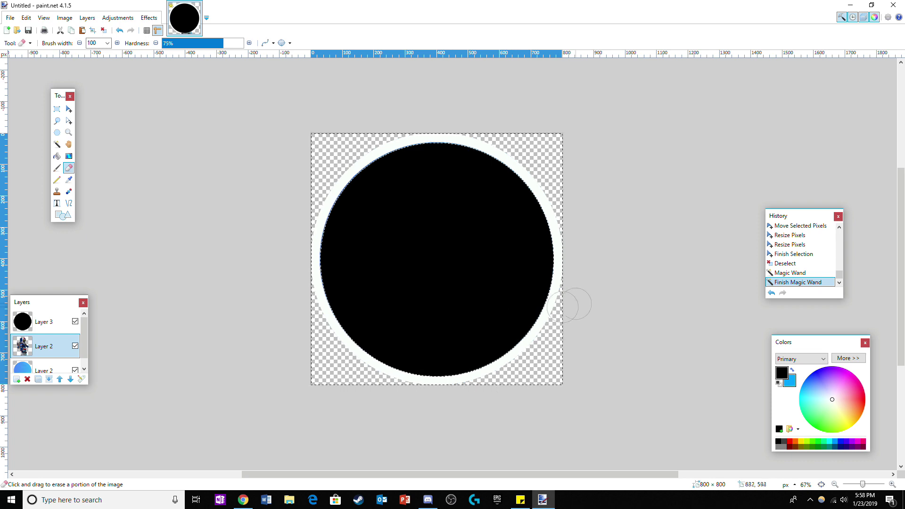
key(ctrl+d)
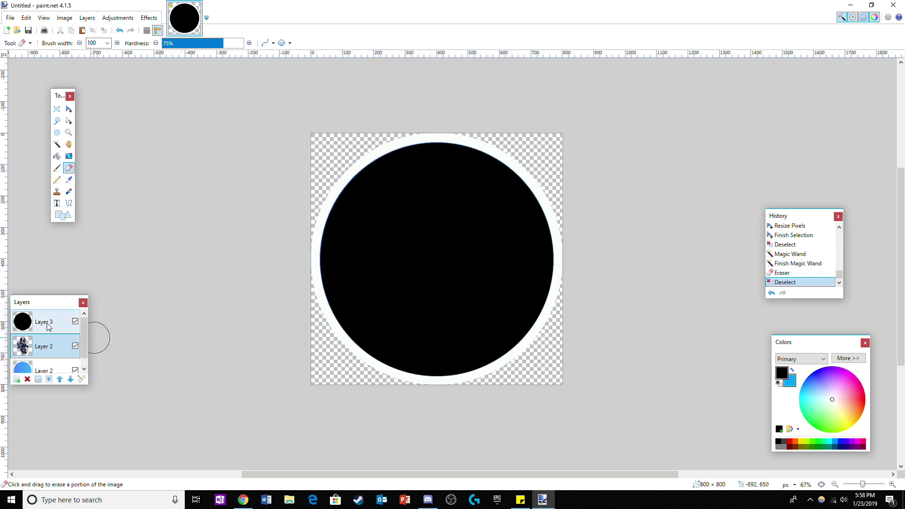
click(44, 322)
click(27, 379)
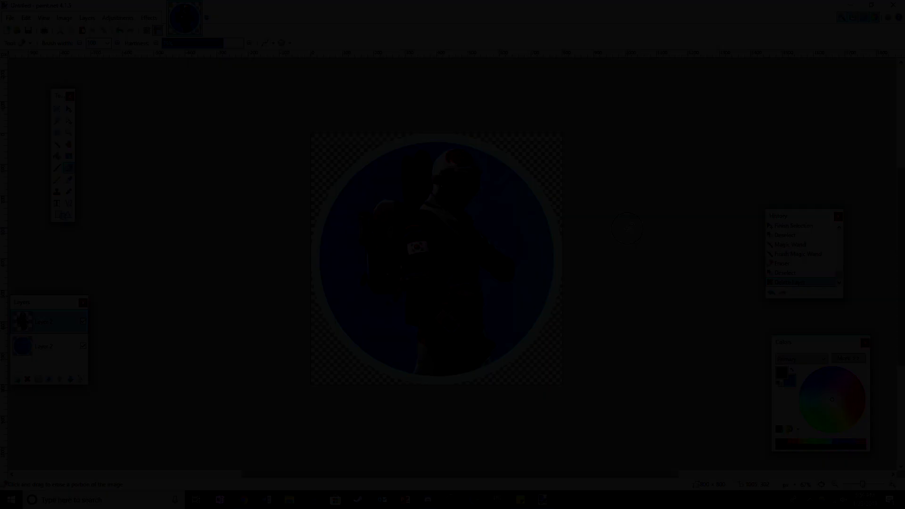
Merge the character down, then add large white size-150 NAME text across the skier on a new layer
click(37, 379)
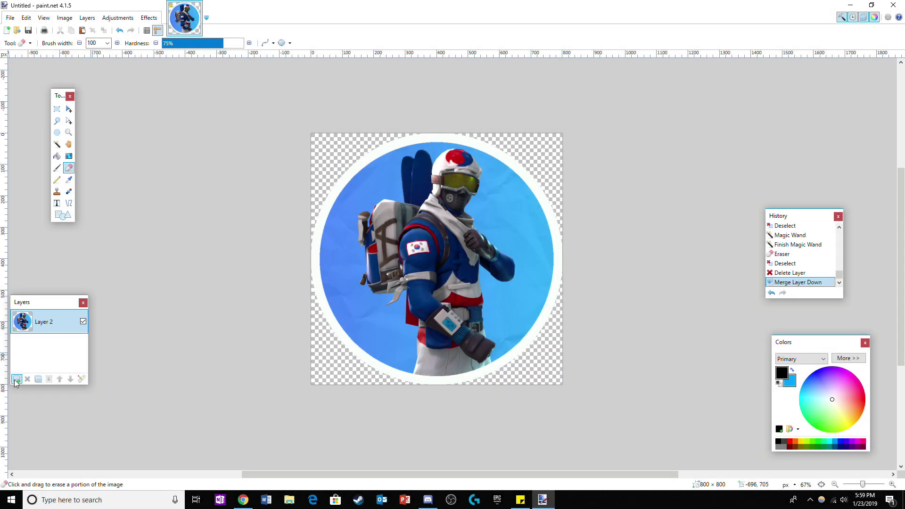
click(17, 381)
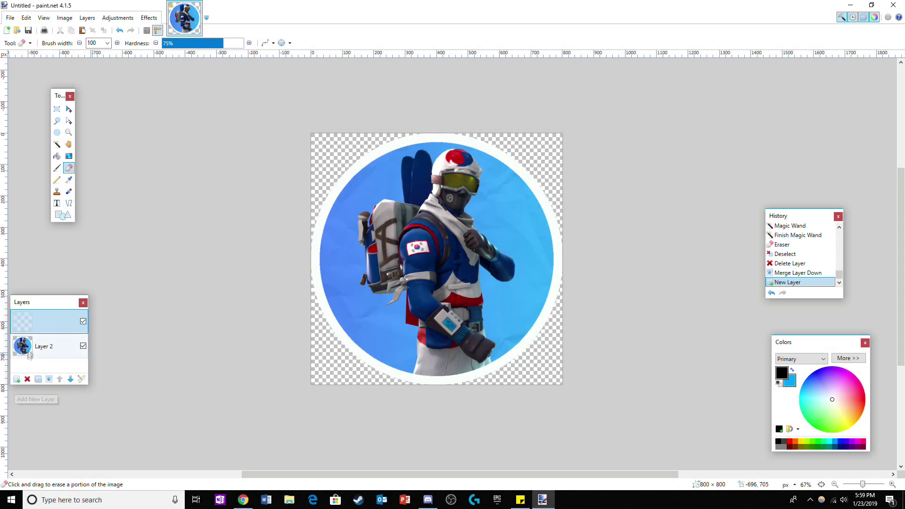
click(57, 204)
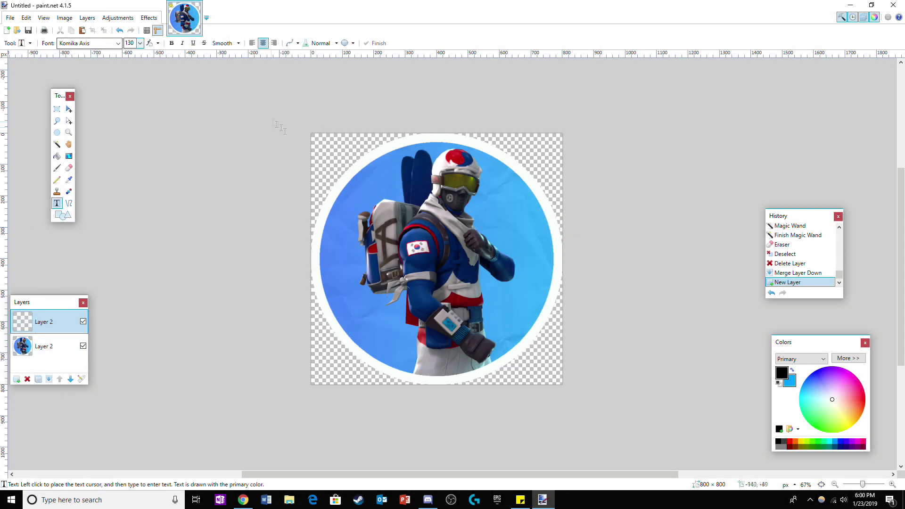
text(NA)
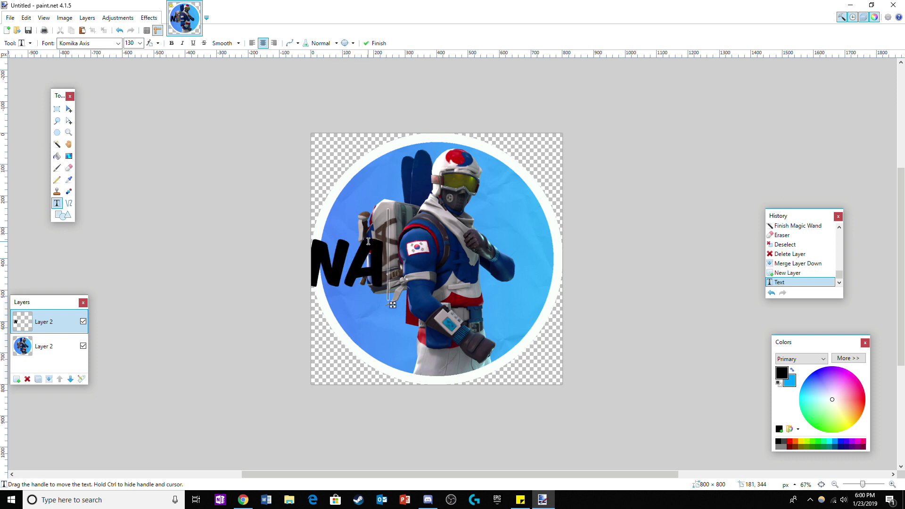
text(ME)
drag(434, 306, 522, 302)
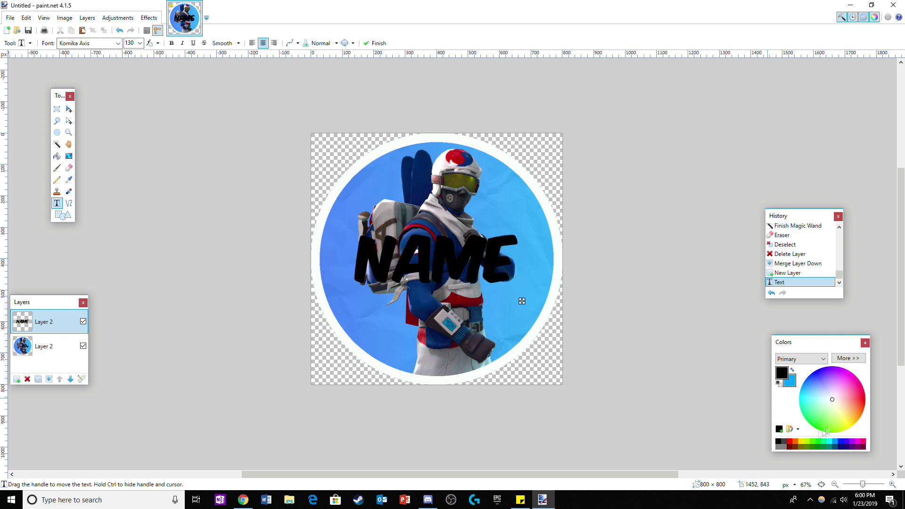
click(832, 401)
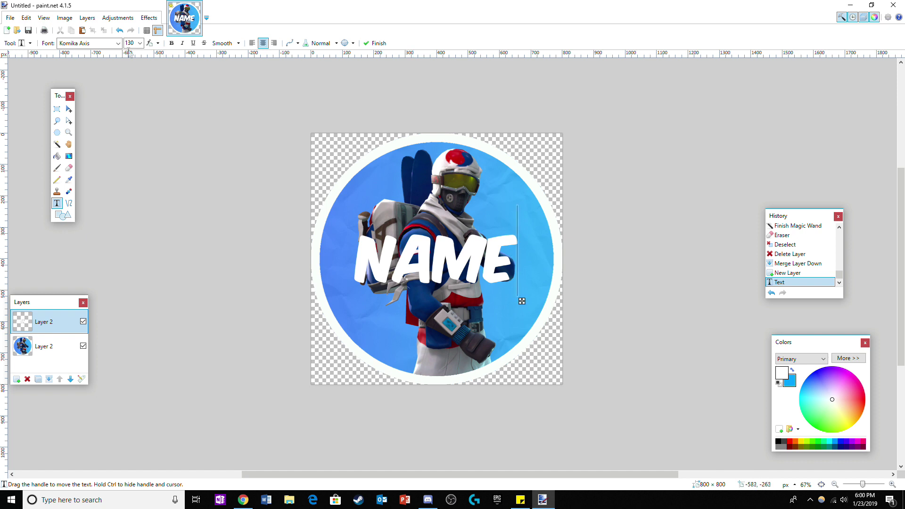
text(140)
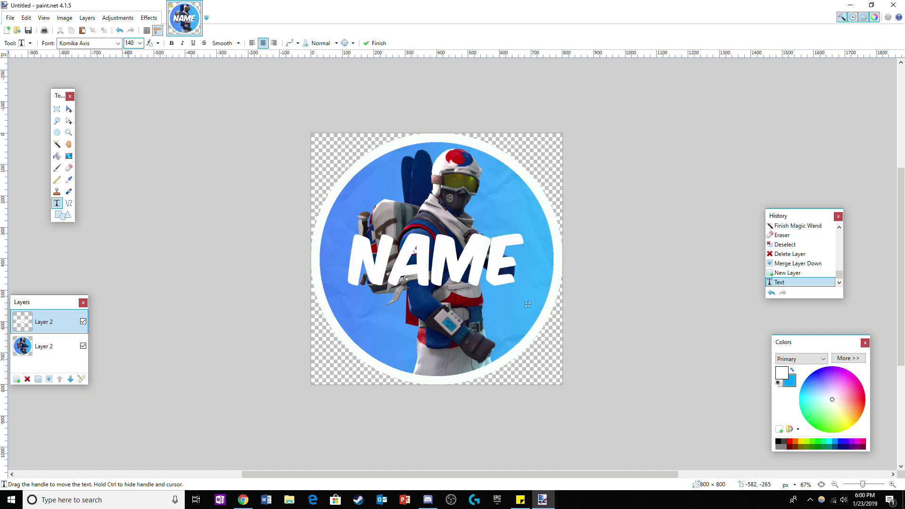
text(150)
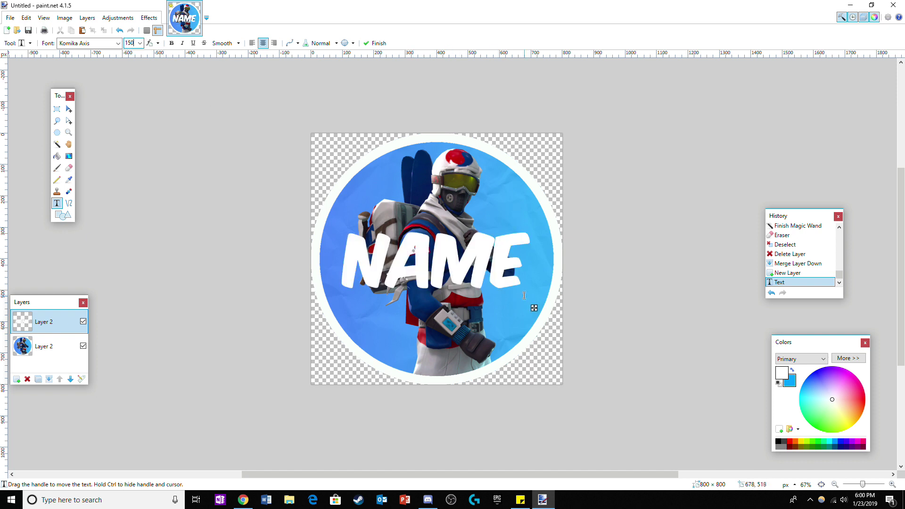
click(62, 345)
Centre the NAME text, give it a wide black drop-shadow outline, and re-centre it
click(149, 17)
mouse_move(168, 102)
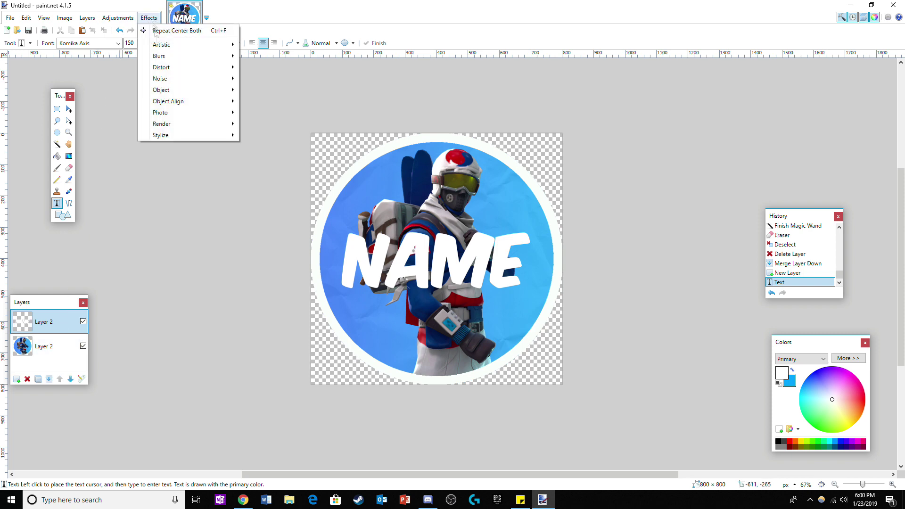
click(272, 98)
click(148, 17)
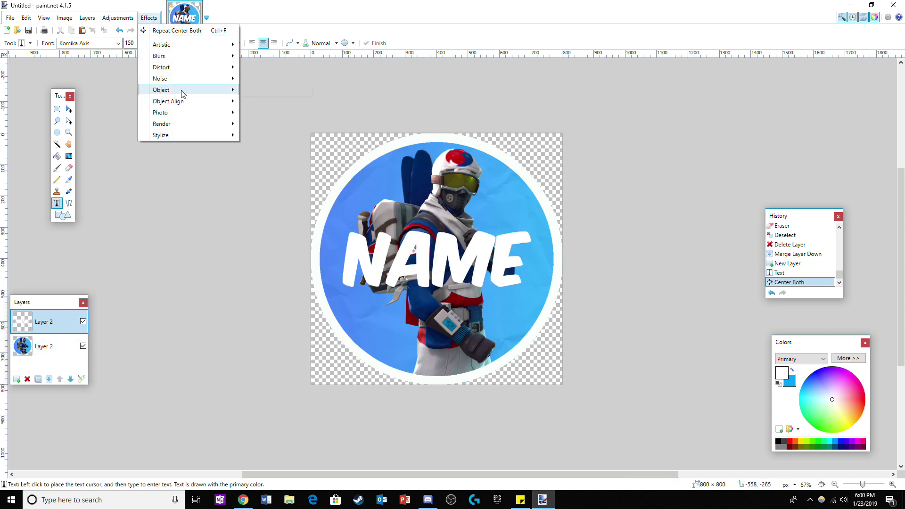
click(269, 92)
drag(453, 134, 676, 138)
drag(696, 209, 721, 209)
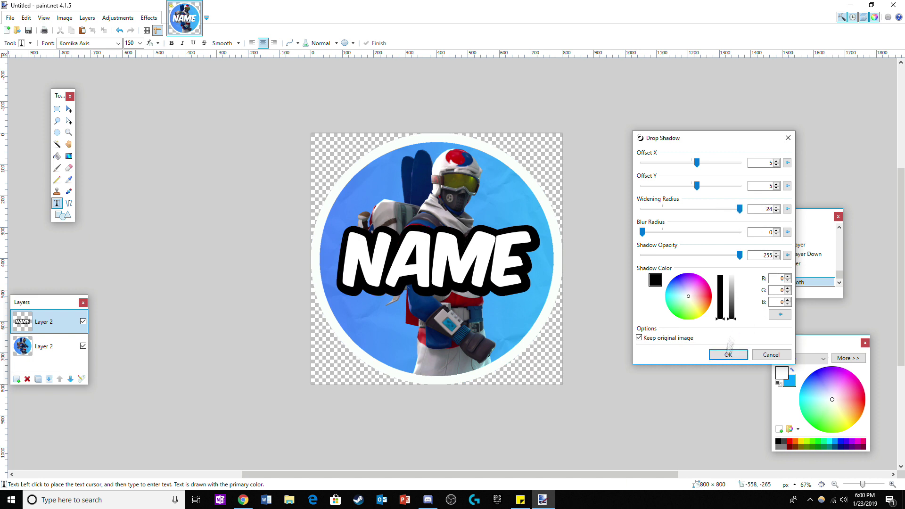
click(149, 18)
click(273, 100)
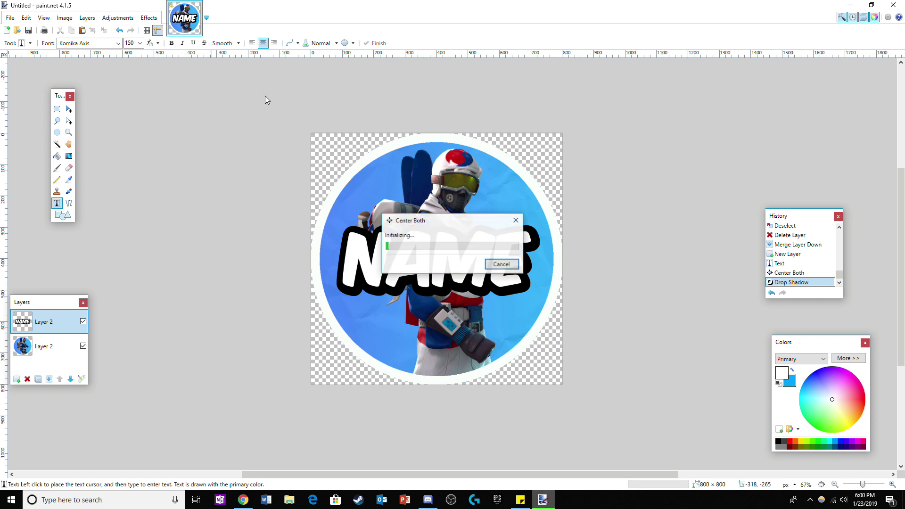
Set the NAME text layer's opacity to 191 in Layer Properties
double_click(56, 321)
drag(443, 197, 644, 179)
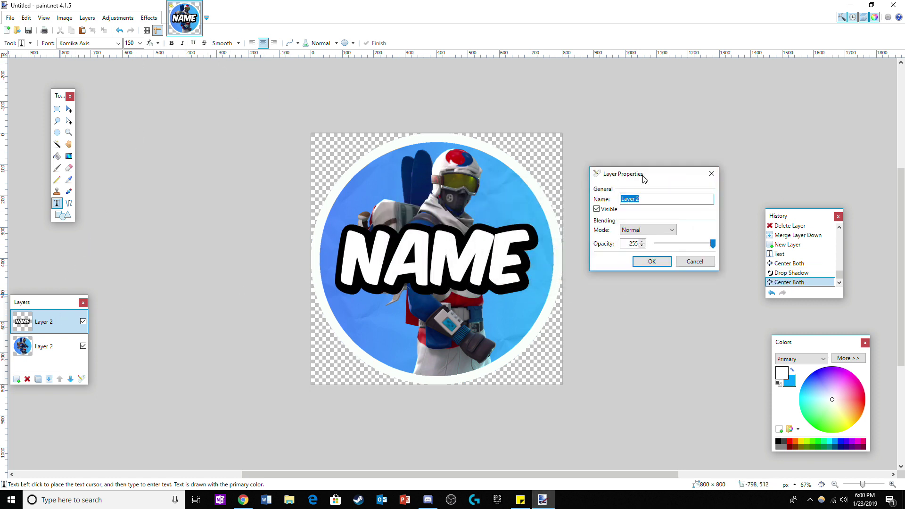
drag(683, 244, 699, 245)
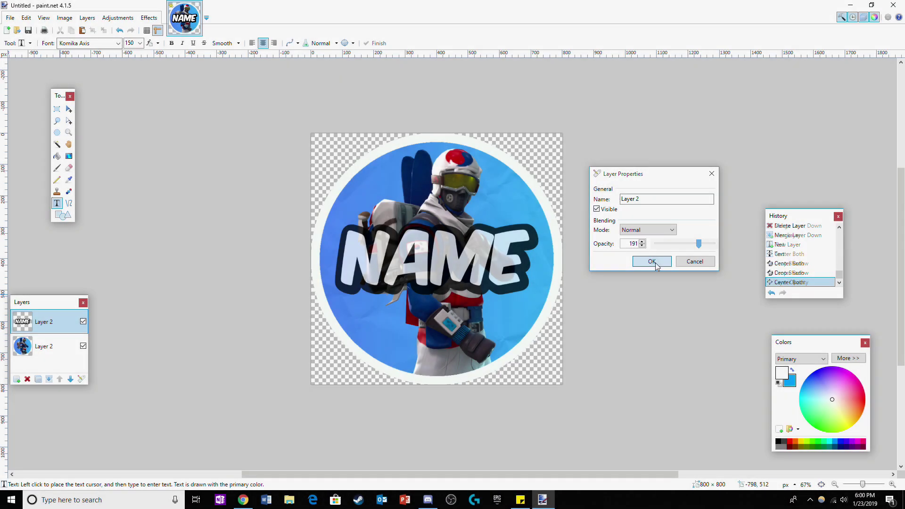
click(652, 262)
On a new layer, draw a white dashed line, width 20, above the NAME text
click(16, 379)
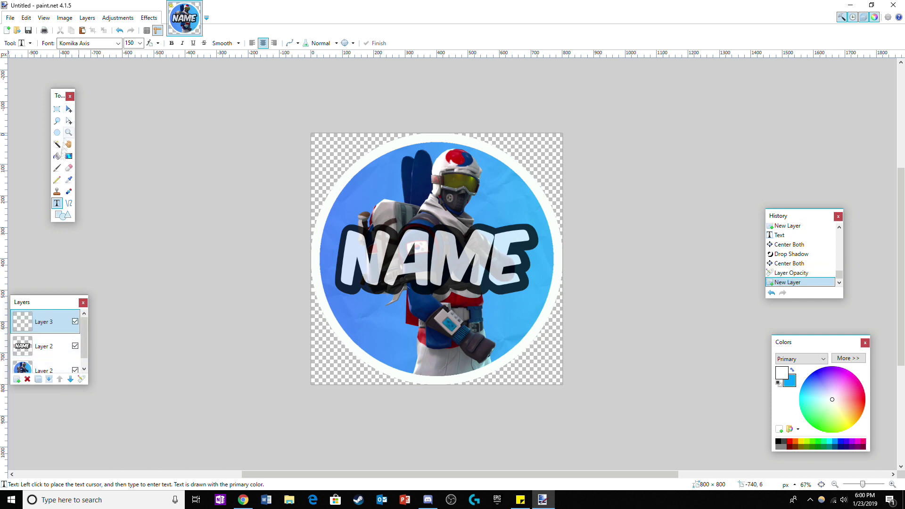
click(68, 204)
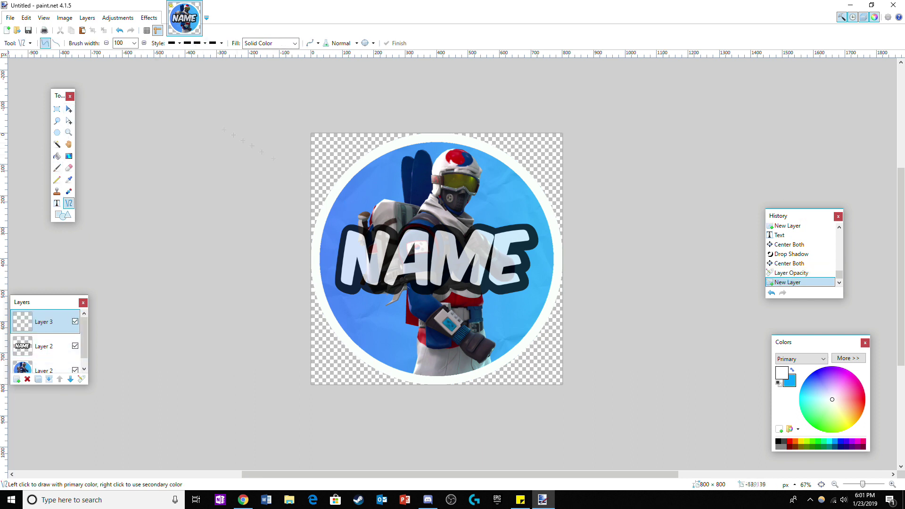
click(119, 44)
drag(350, 208, 521, 206)
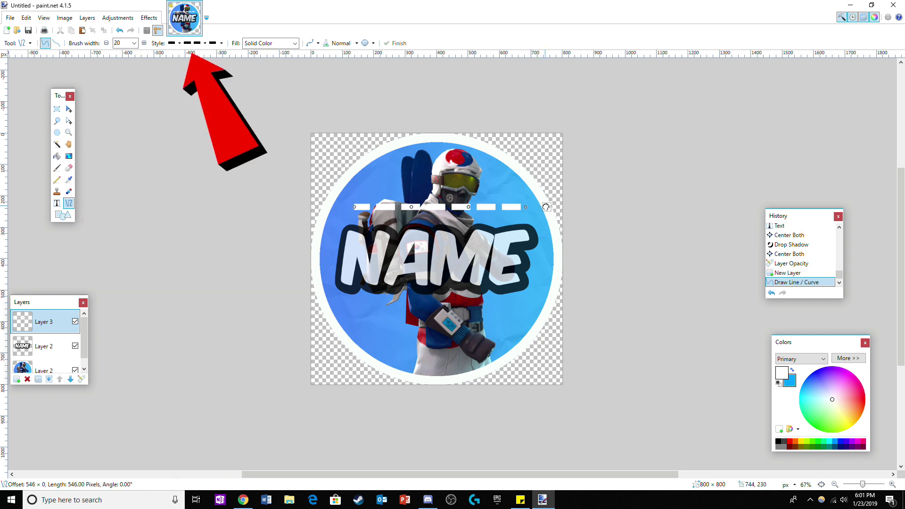
drag(542, 208, 547, 206)
key(Return)
Copy the dashed line and place the pasted copy below the NAME text
key(ctrl+a)
key(ctrl+c)
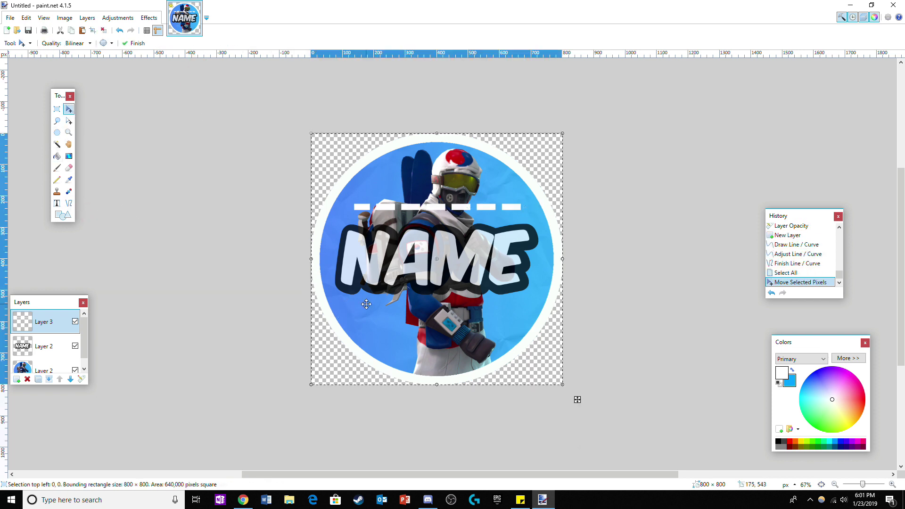
key(ctrl+v)
key(ctrl+d)
key(ctrl+a)
key(ctrl+v)
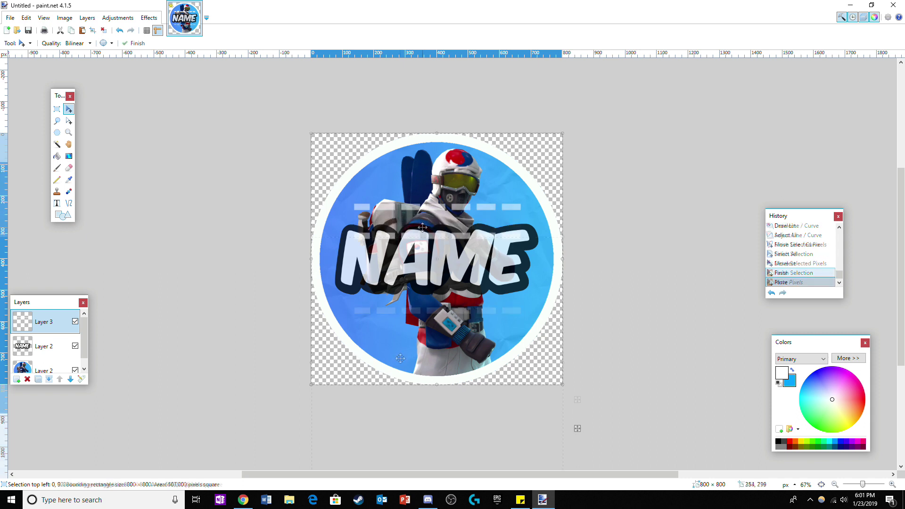
drag(422, 241, 405, 348)
key(Down)
key(Down)
key(Down)
key(Down)
key(Down)
key(Down)
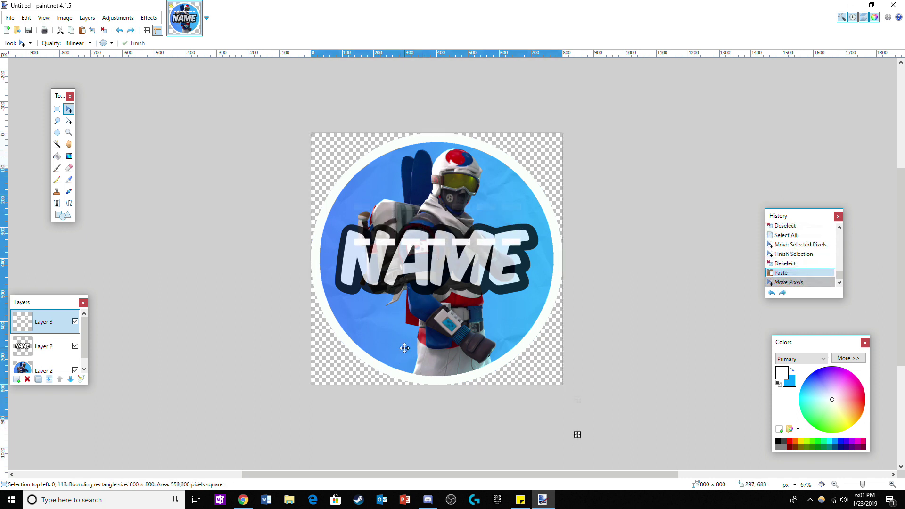
key(Down)
key(Down)
key(Down)
key(Down)
key(Down)
key(Down)
key(Down)
key(Down)
key(Down)
key(Down)
key(Down)
key(Down)
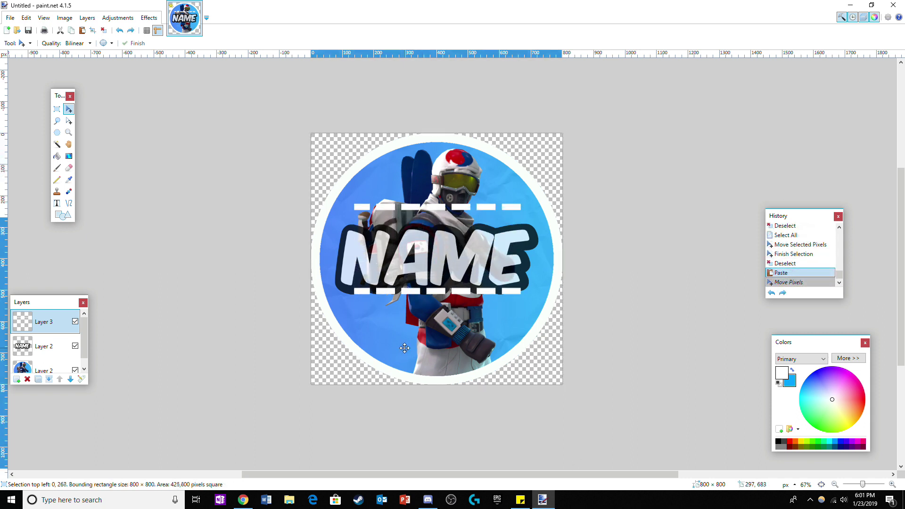
key(Down)
key(Down)
key(Down)
key(Down)
key(Down)
key(Down)
key(Down)
key(Down)
key(Return)
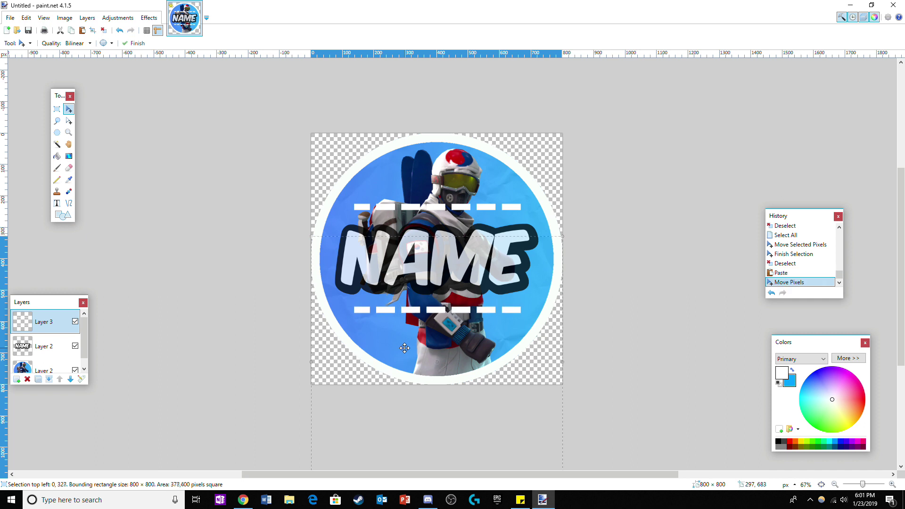
key(ctrl+d)
key(F4)
Lower the dashed-line layer's opacity in Layer Properties
drag(453, 198, 751, 124)
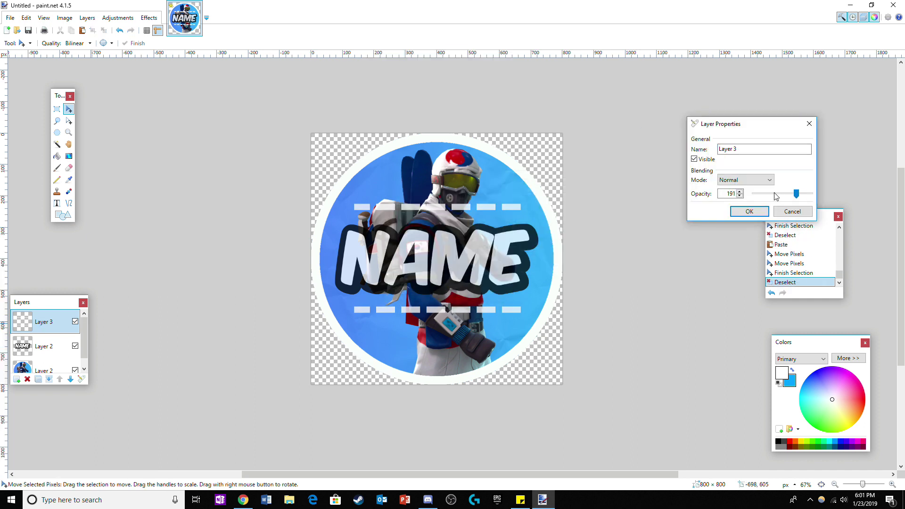
drag(810, 194, 775, 195)
click(749, 211)
Move the dashed-line layer beneath the text layer and set its opacity to 127
click(71, 379)
key(F4)
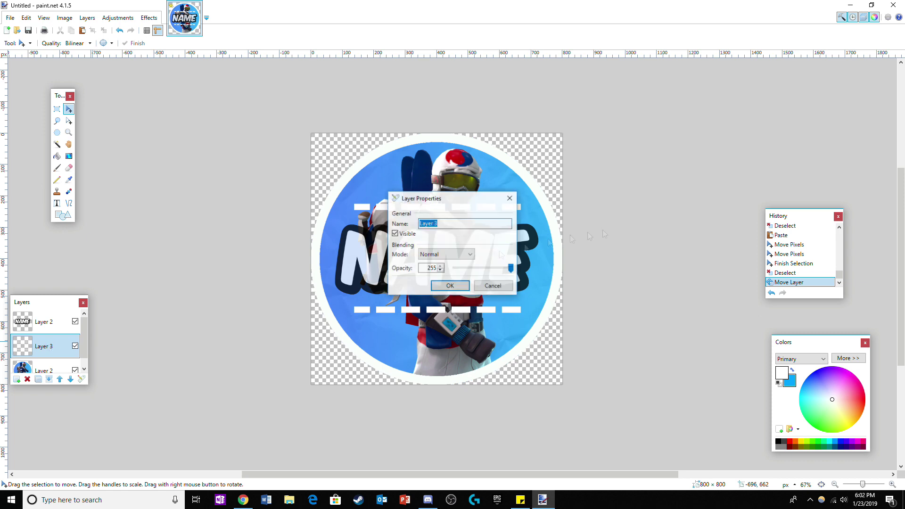
drag(452, 198, 714, 136)
drag(738, 206, 737, 205)
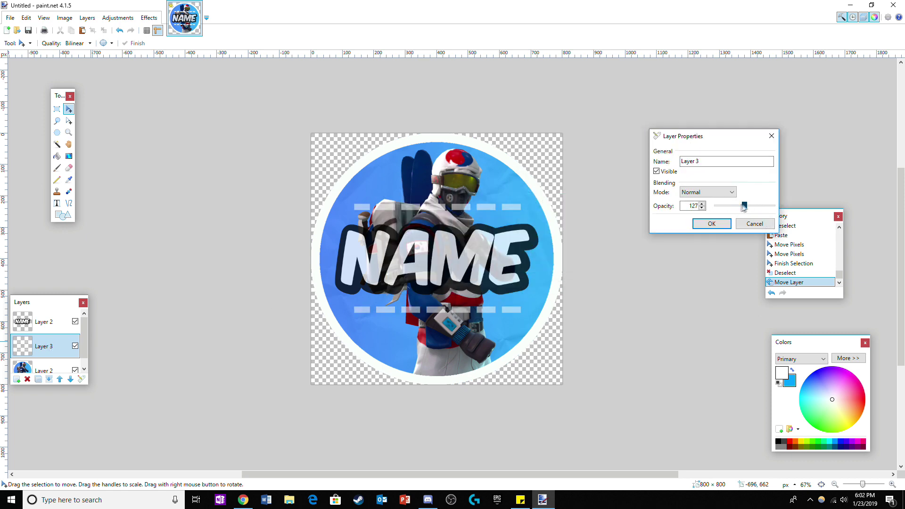
click(714, 224)
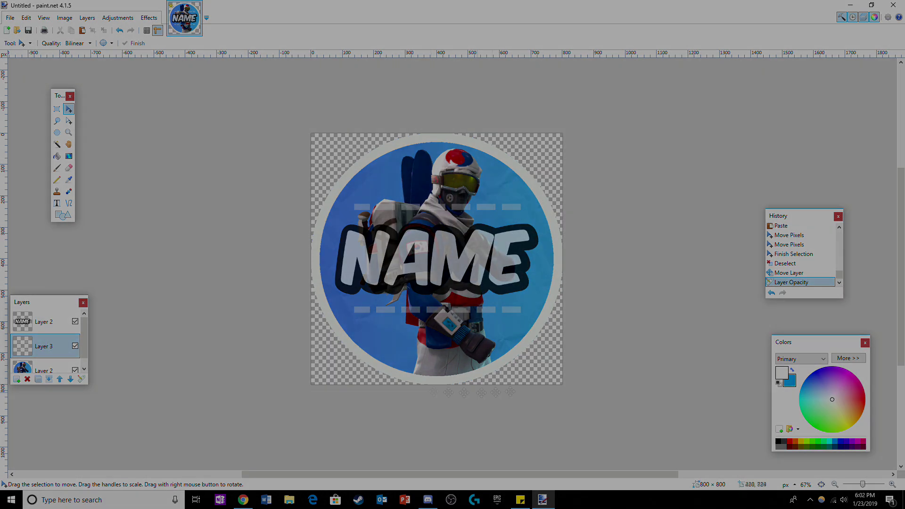